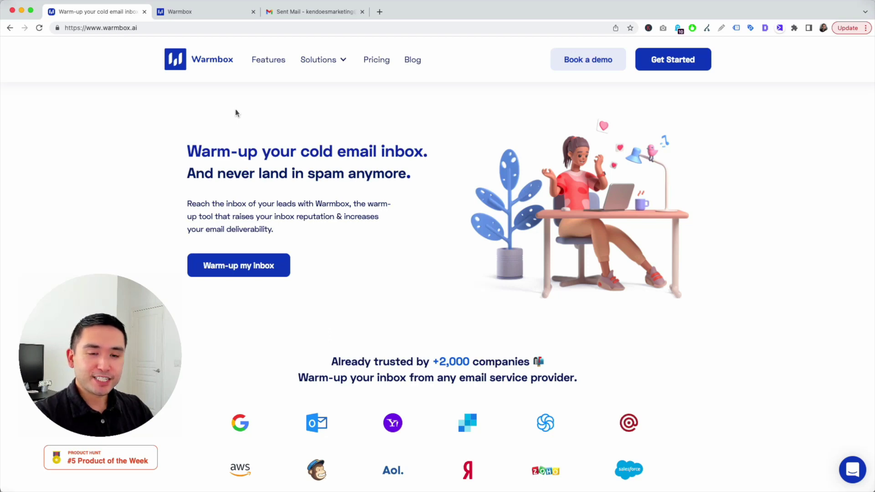
{"action": "scroll", "coordinate": [254, 130], "scroll_direction": "down", "scroll_amount": 3}
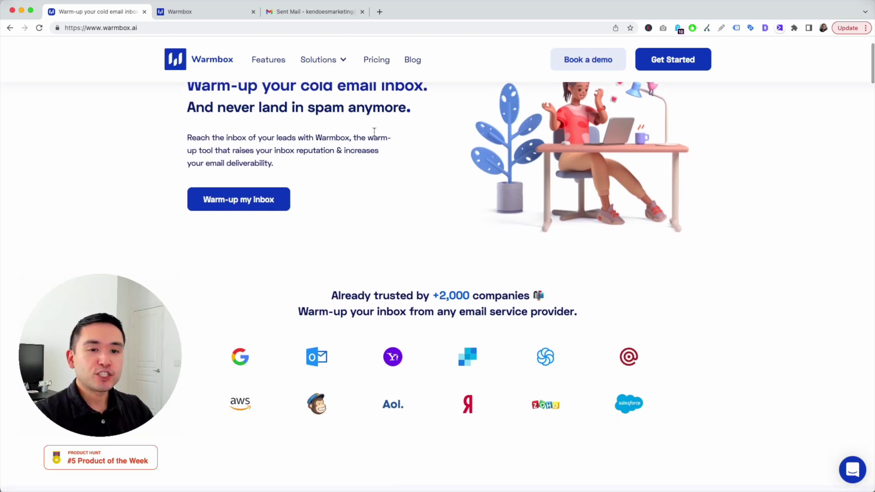
{"action": "scroll", "coordinate": [373, 132], "scroll_direction": "down", "scroll_amount": 8}
{"action": "scroll", "coordinate": [374, 133], "scroll_direction": "down", "scroll_amount": 4}
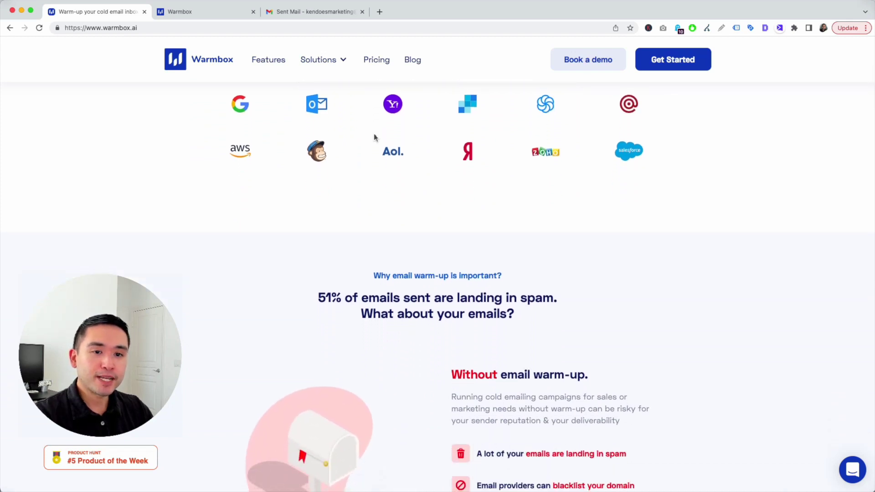
{"action": "scroll", "coordinate": [374, 133], "scroll_direction": "down", "scroll_amount": 7}
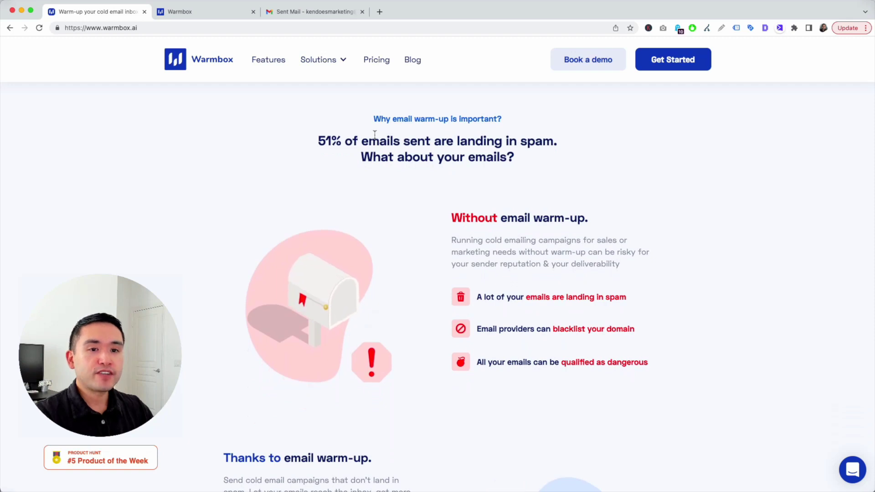
{"action": "scroll", "coordinate": [374, 135], "scroll_direction": "down", "scroll_amount": 2}
{"action": "scroll", "coordinate": [374, 137], "scroll_direction": "down", "scroll_amount": 4}
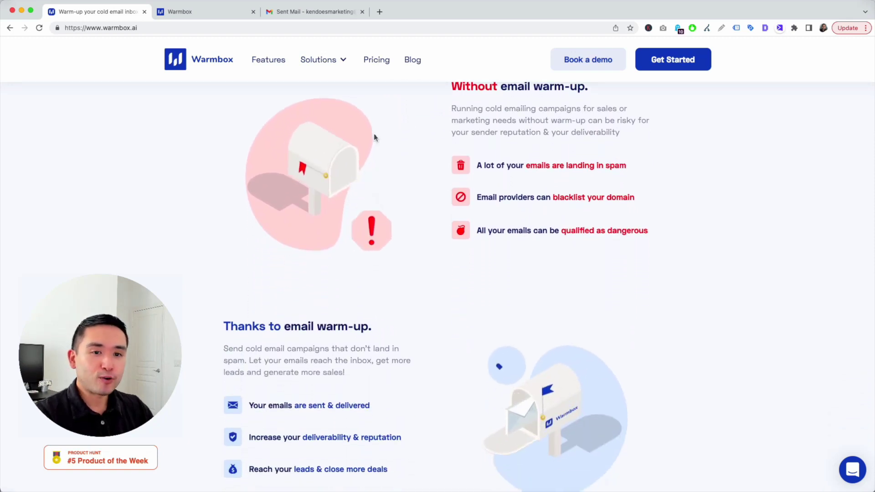
{"action": "scroll", "coordinate": [374, 137], "scroll_direction": "down", "scroll_amount": 2}
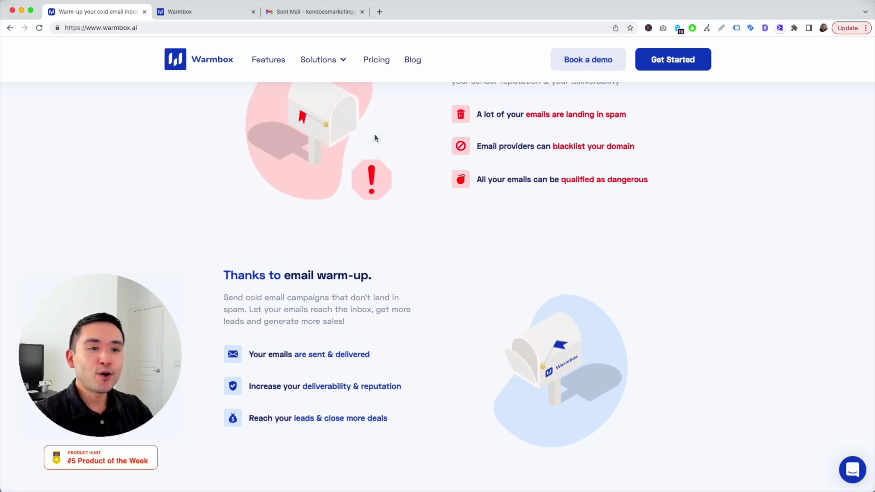
{"action": "scroll", "coordinate": [375, 138], "scroll_direction": "down", "scroll_amount": 2}
{"action": "scroll", "coordinate": [375, 137], "scroll_direction": "down", "scroll_amount": 3}
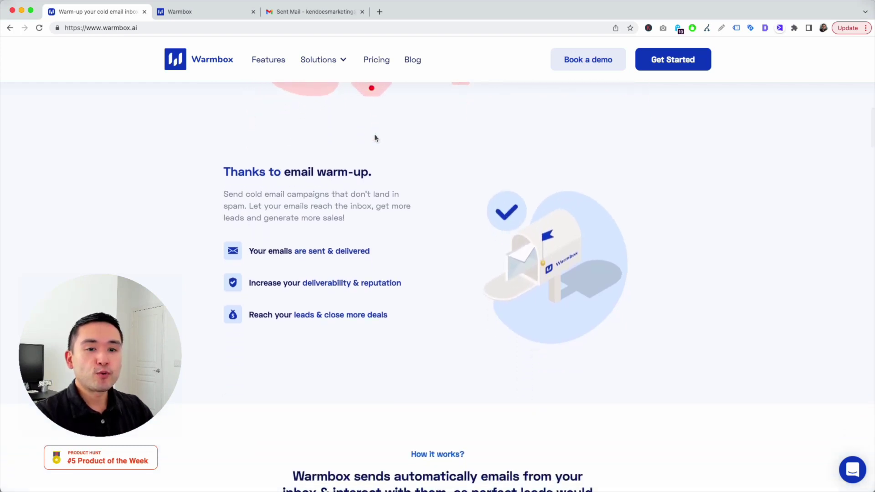
{"action": "scroll", "coordinate": [375, 138], "scroll_direction": "down", "scroll_amount": 3}
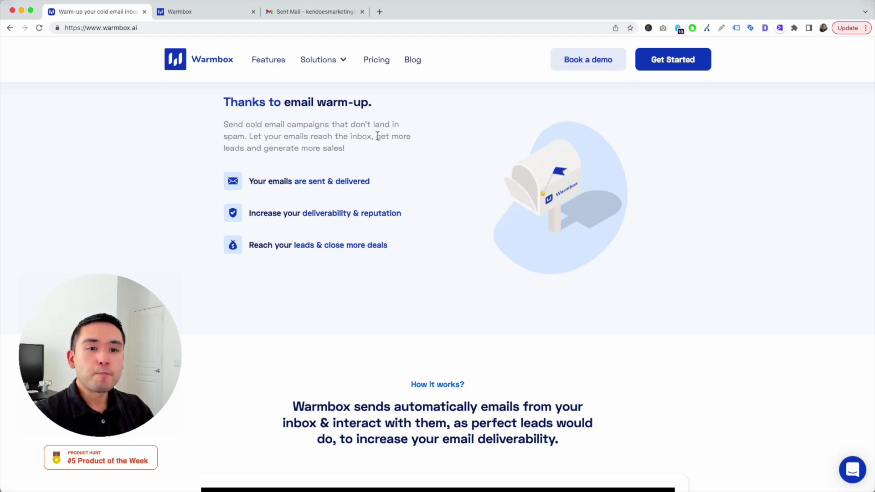
{"action": "scroll", "coordinate": [374, 136], "scroll_direction": "down", "scroll_amount": 3}
{"action": "scroll", "coordinate": [274, 157], "scroll_direction": "down", "scroll_amount": 5}
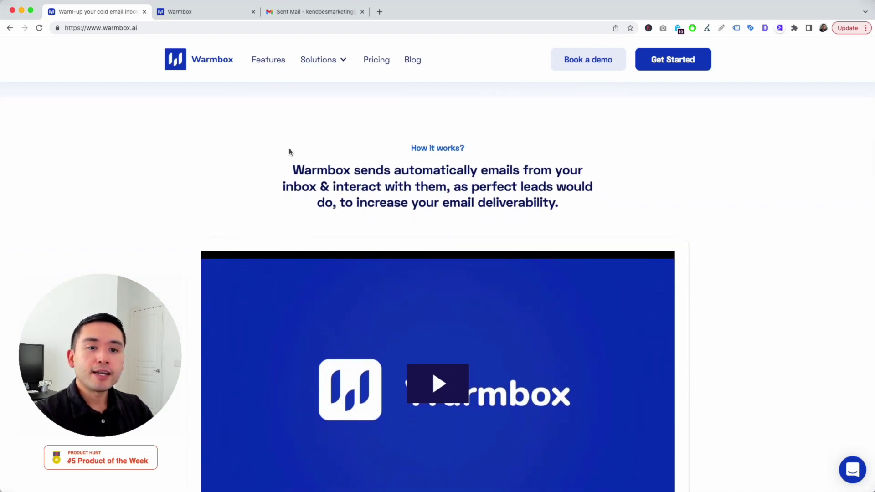
{"action": "scroll", "coordinate": [289, 151], "scroll_direction": "down", "scroll_amount": 5}
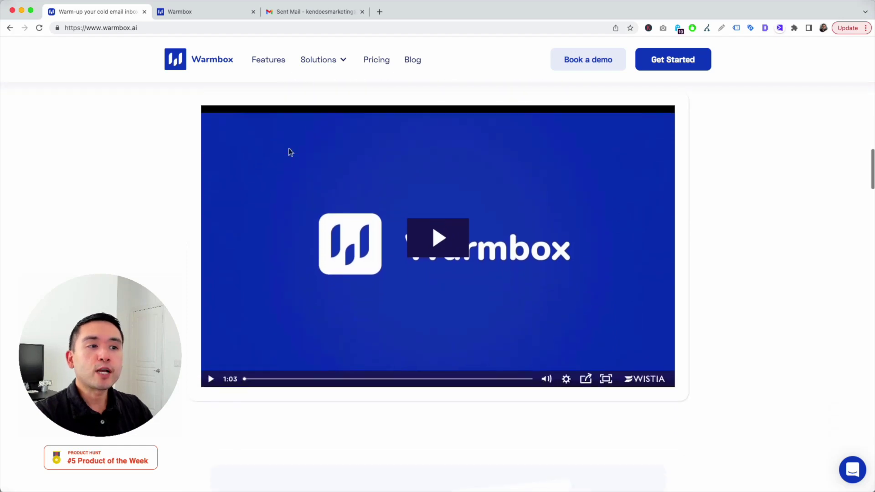
{"action": "scroll", "coordinate": [179, 146], "scroll_direction": "up", "scroll_amount": 15}
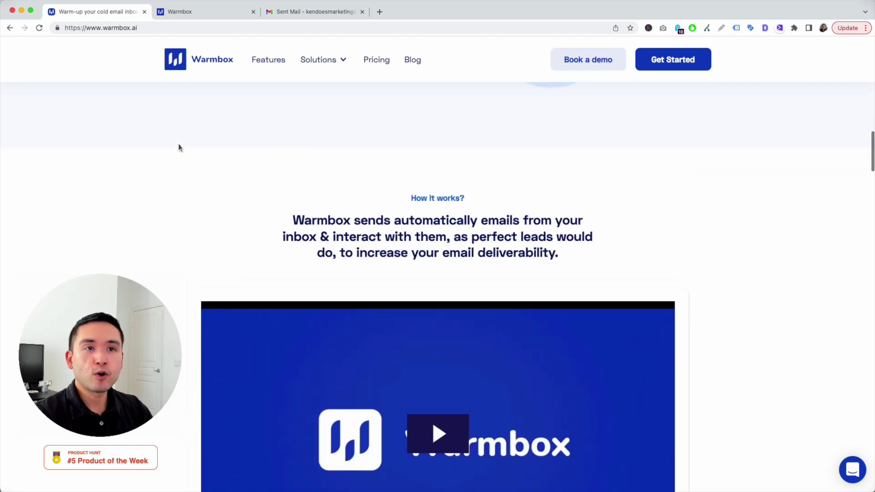
{"action": "scroll", "coordinate": [179, 145], "scroll_direction": "up", "scroll_amount": 10}
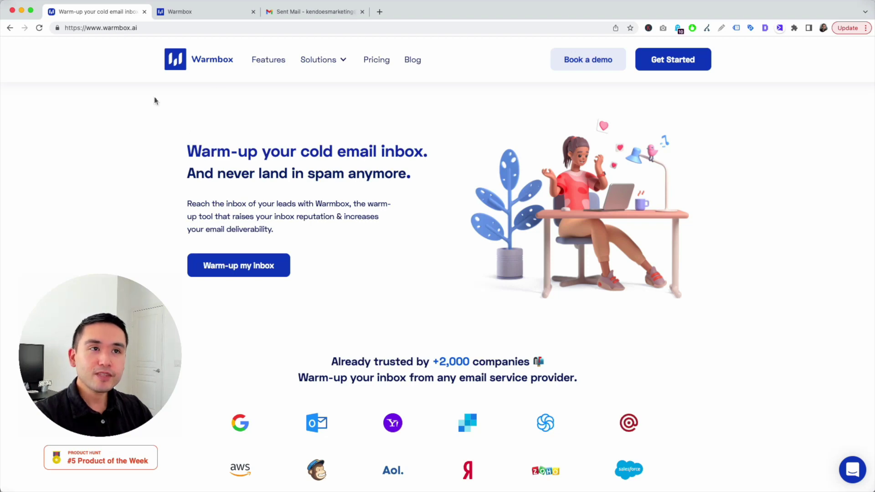
{"action": "left_click", "coordinate": [172, 12]}
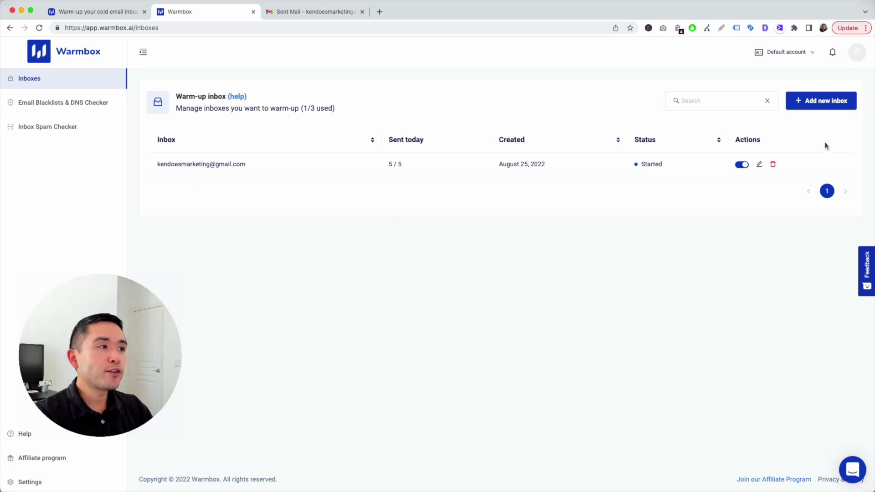
- Add a new inbox with Gmail - Gsuite as provider and advance to the Connect your inbox step
{"action": "left_click", "coordinate": [813, 105]}
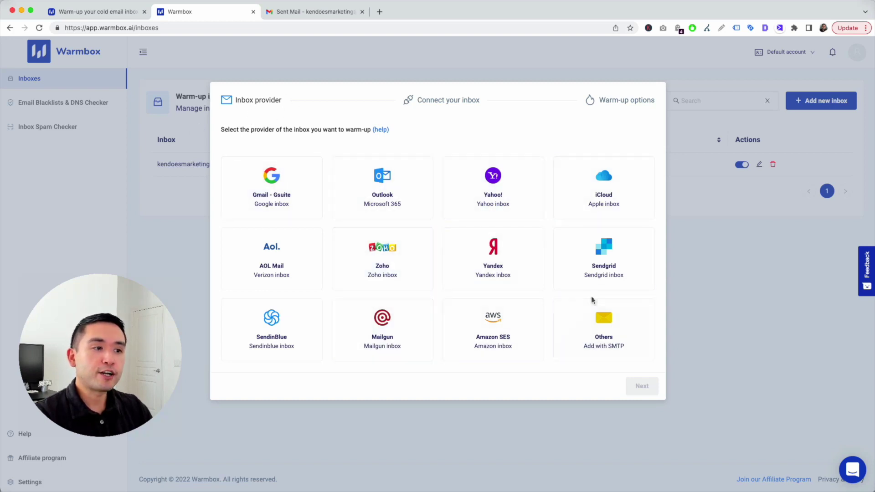
{"action": "left_click", "coordinate": [255, 197]}
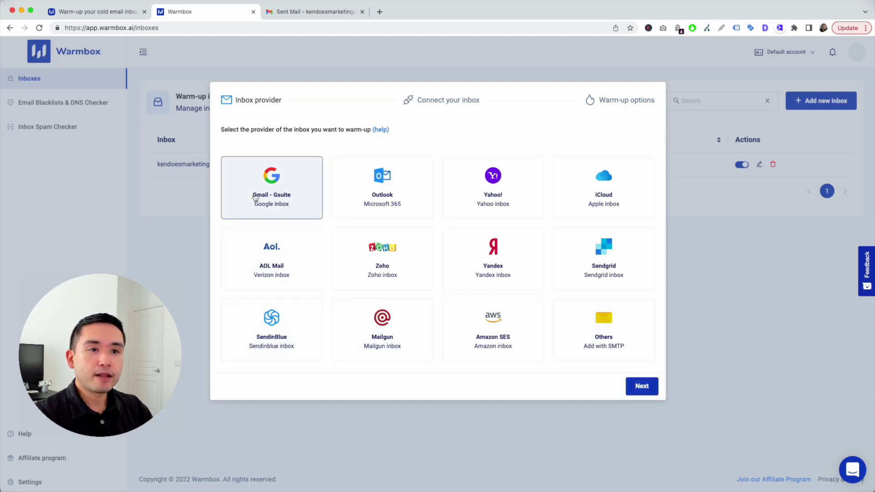
{"action": "left_click", "coordinate": [639, 386]}
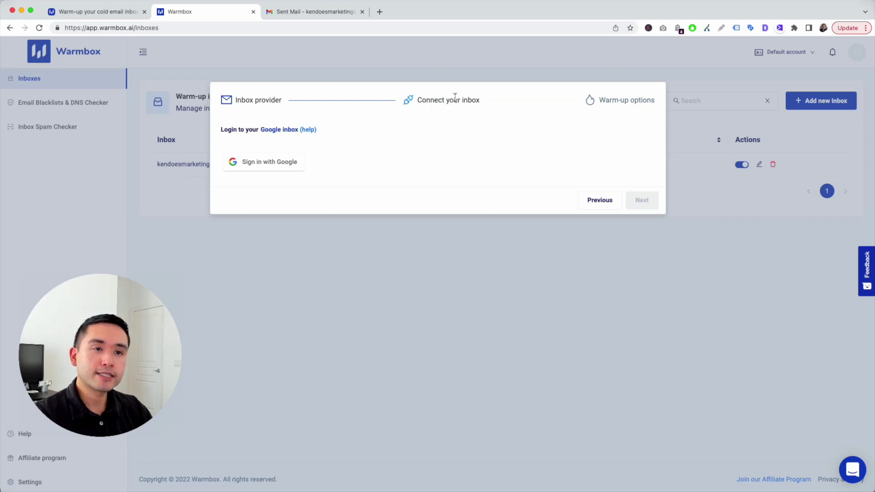
- Sign in with Google and grant Warmbox access to the Google account
{"action": "left_click", "coordinate": [269, 163]}
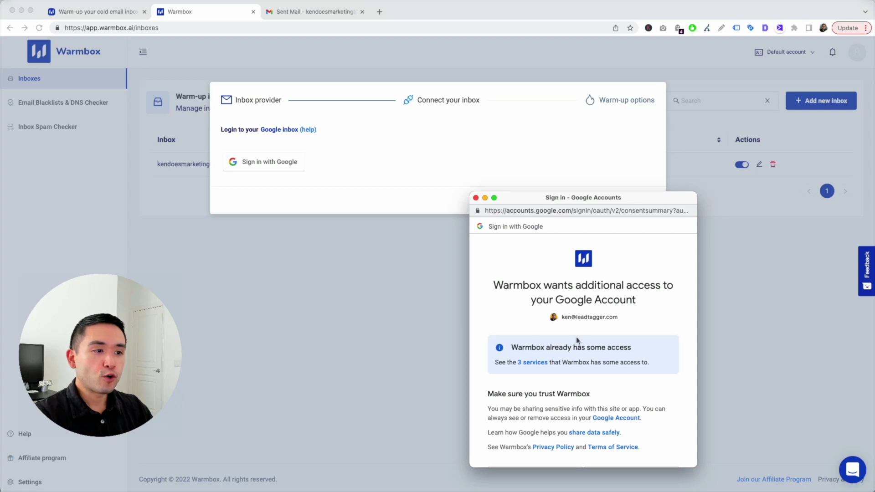
{"action": "scroll", "coordinate": [577, 340], "scroll_direction": "down", "scroll_amount": 3}
{"action": "left_click", "coordinate": [634, 406]}
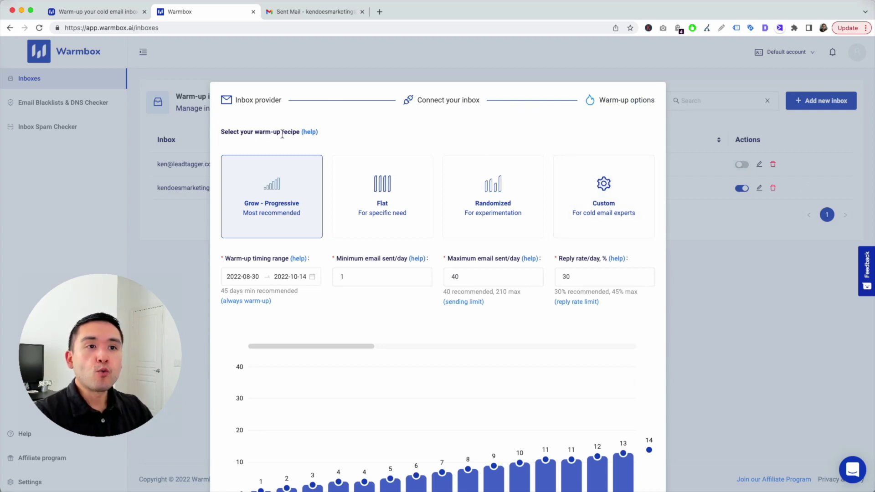
- Try the Flat, Randomized and Custom warm-up recipes, adjusting the plan sliders for each
{"action": "scroll", "coordinate": [279, 139], "scroll_direction": "down", "scroll_amount": 1}
{"action": "scroll", "coordinate": [279, 139], "scroll_direction": "down", "scroll_amount": 3}
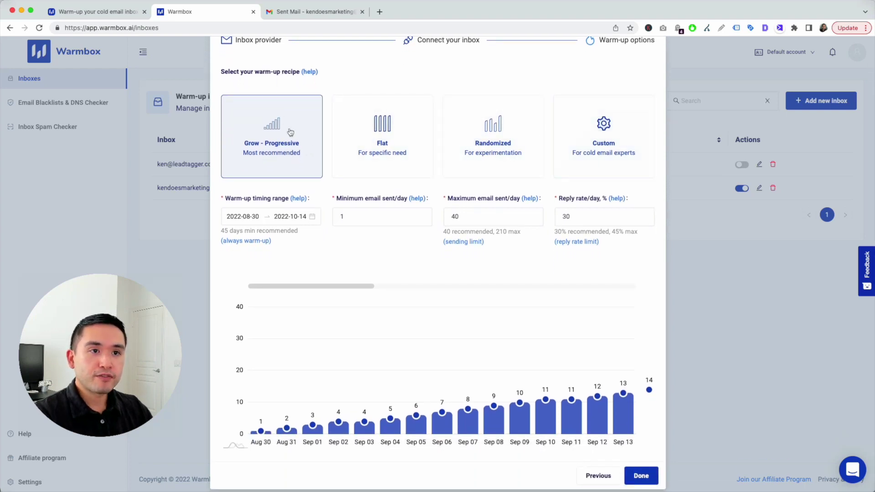
{"action": "scroll", "coordinate": [276, 139], "scroll_direction": "down", "scroll_amount": 1}
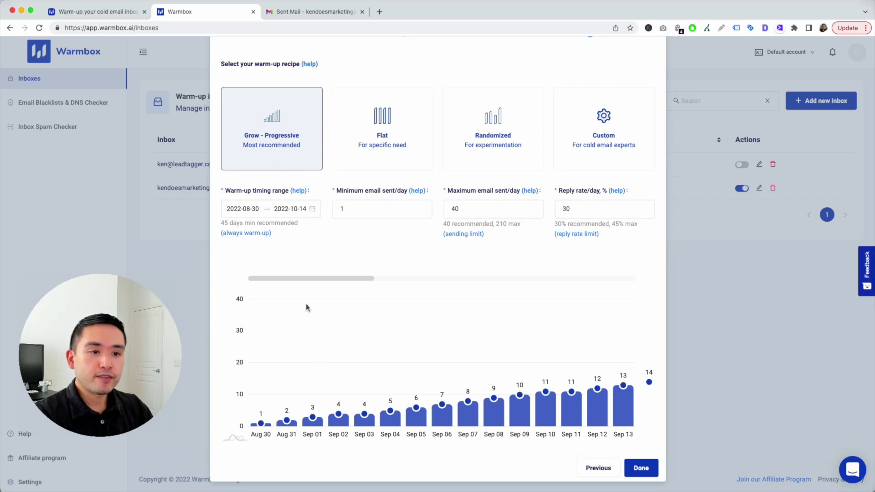
{"action": "left_click_drag", "start_coordinate": [307, 279], "coordinate": [579, 275]}
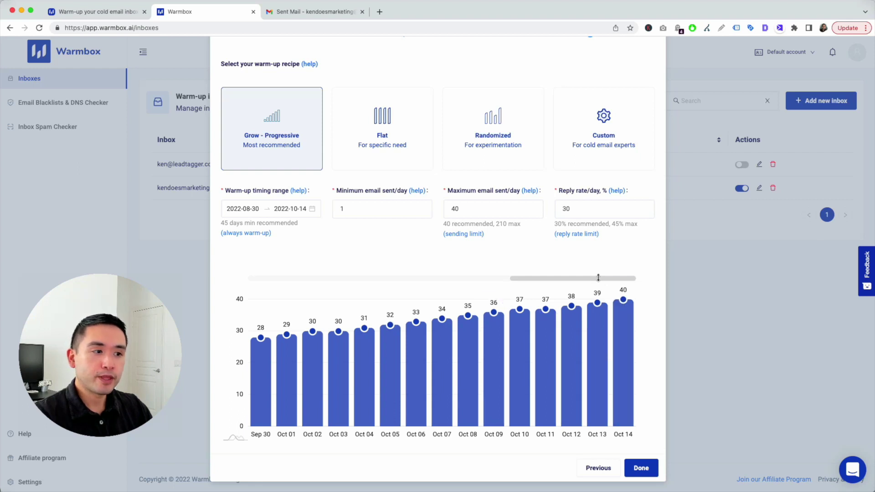
{"action": "left_click_drag", "start_coordinate": [597, 277], "coordinate": [300, 285]}
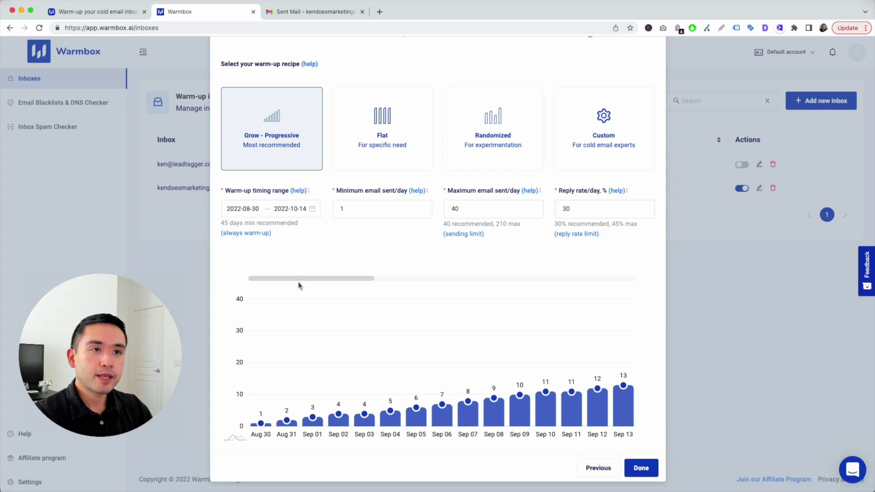
{"action": "left_click", "coordinate": [372, 145]}
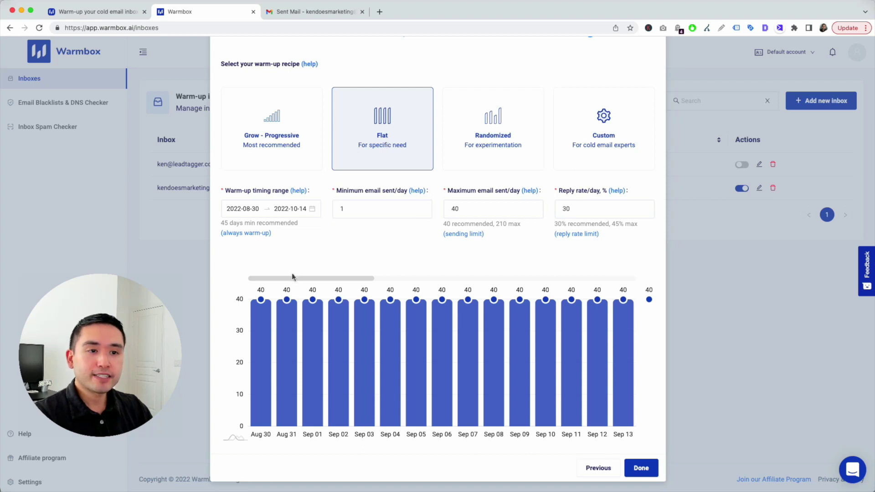
{"action": "mouse_move", "coordinate": [292, 277]}
{"action": "left_mouse_down"}
{"action": "mouse_move", "coordinate": [569, 275]}
{"action": "mouse_move", "coordinate": [296, 275]}
{"action": "left_mouse_up"}
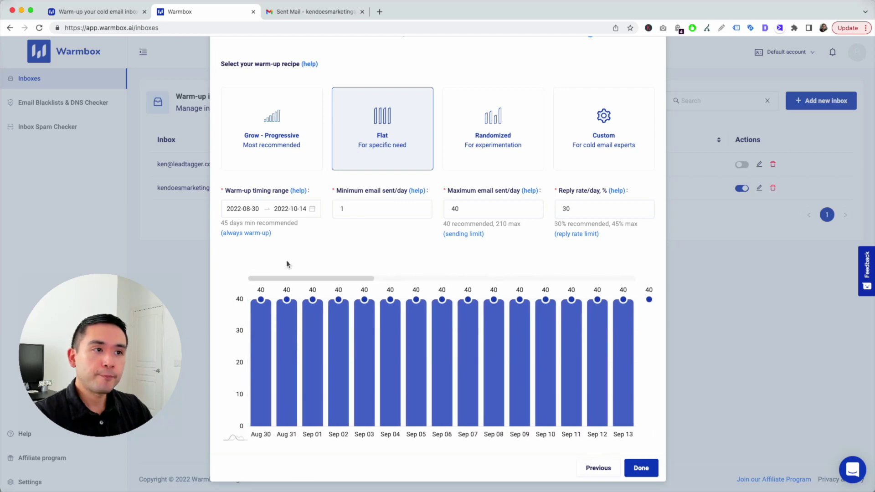
{"action": "left_click", "coordinate": [484, 139]}
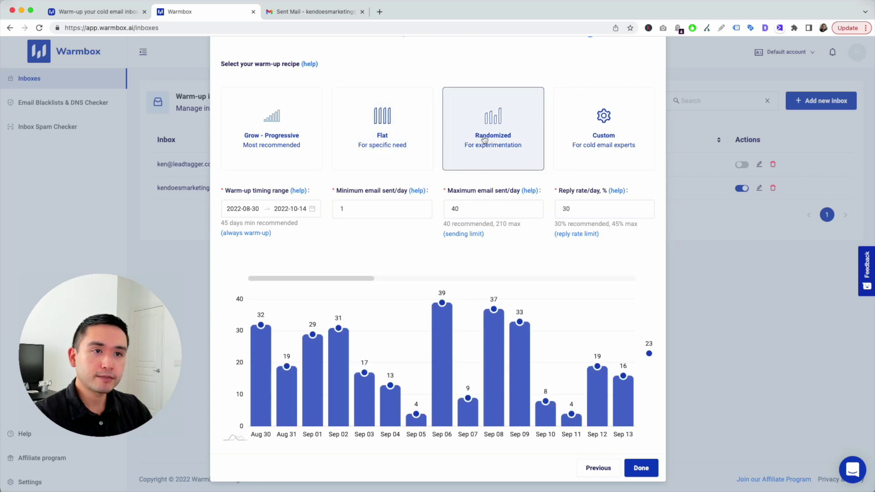
{"action": "left_click_drag", "start_coordinate": [288, 279], "coordinate": [269, 288]}
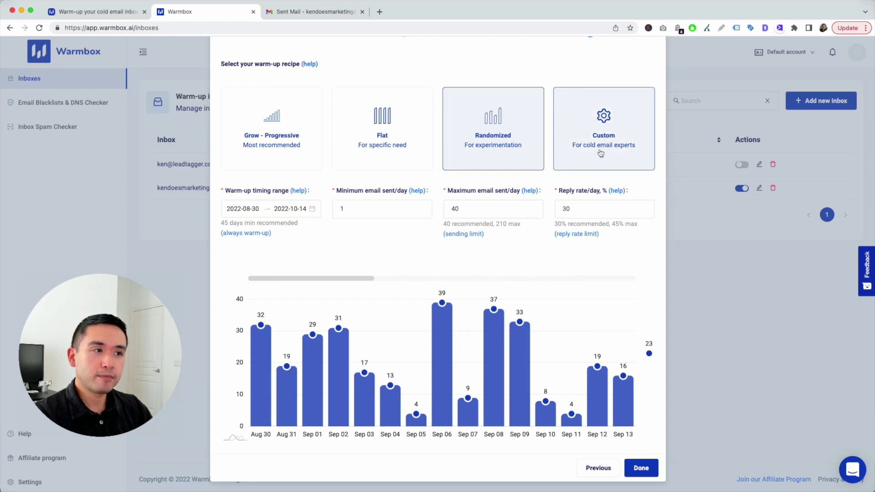
{"action": "left_click", "coordinate": [616, 152]}
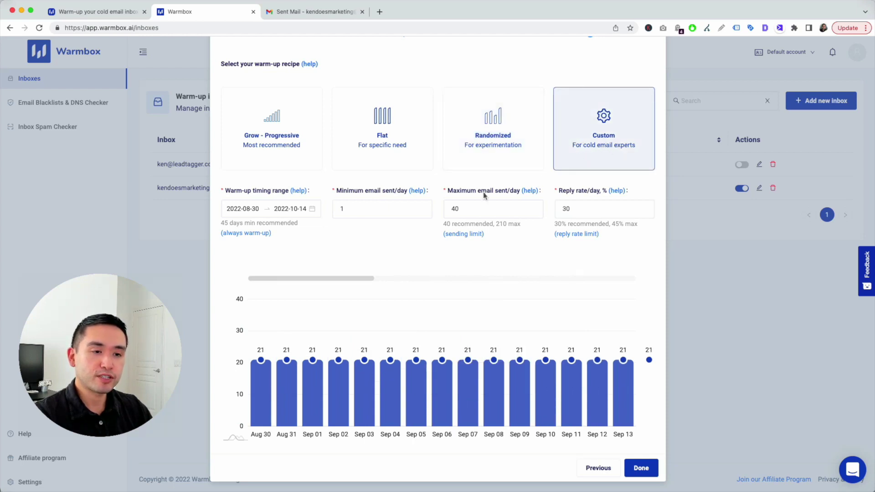
{"action": "mouse_move", "coordinate": [297, 280]}
{"action": "left_mouse_down"}
{"action": "mouse_move", "coordinate": [375, 279]}
{"action": "mouse_move", "coordinate": [280, 281]}
{"action": "left_mouse_up"}
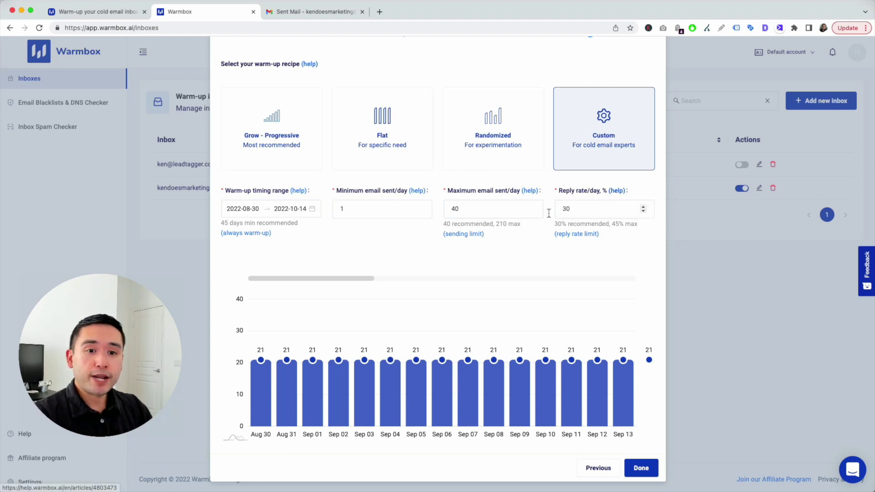
{"action": "left_click_drag", "start_coordinate": [328, 283], "coordinate": [299, 289]}
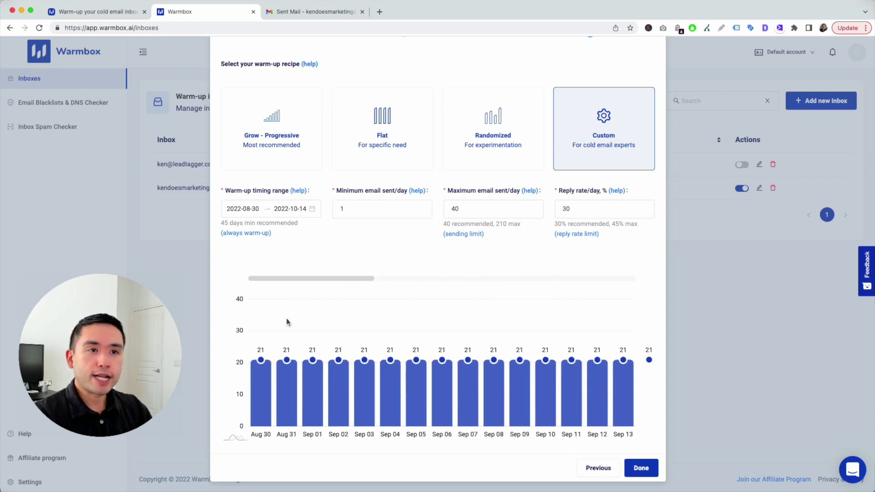
- Settle on Grow - Progressive, save the plan, and view the new inbox's dashboard
{"action": "left_click", "coordinate": [268, 145]}
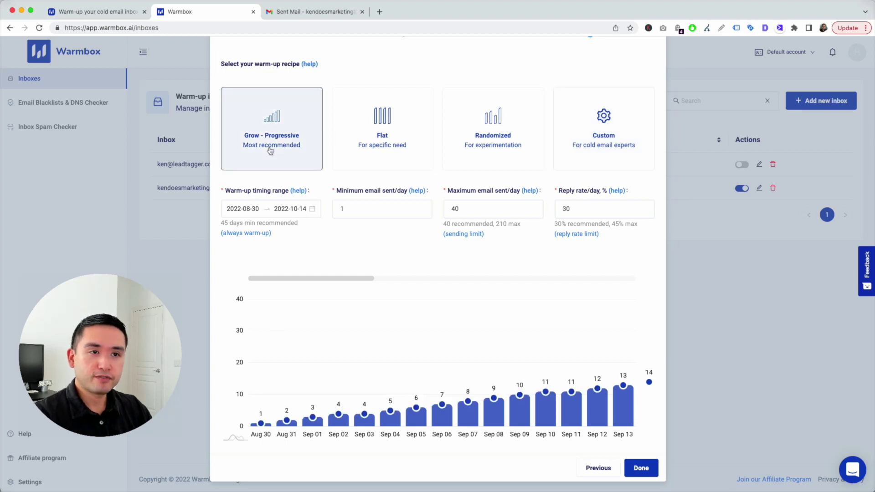
{"action": "left_click", "coordinate": [641, 469]}
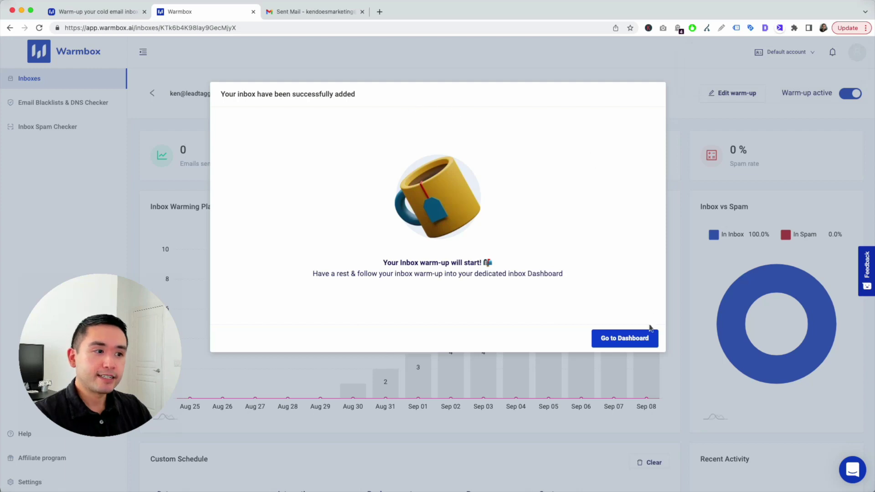
{"action": "left_click", "coordinate": [607, 341]}
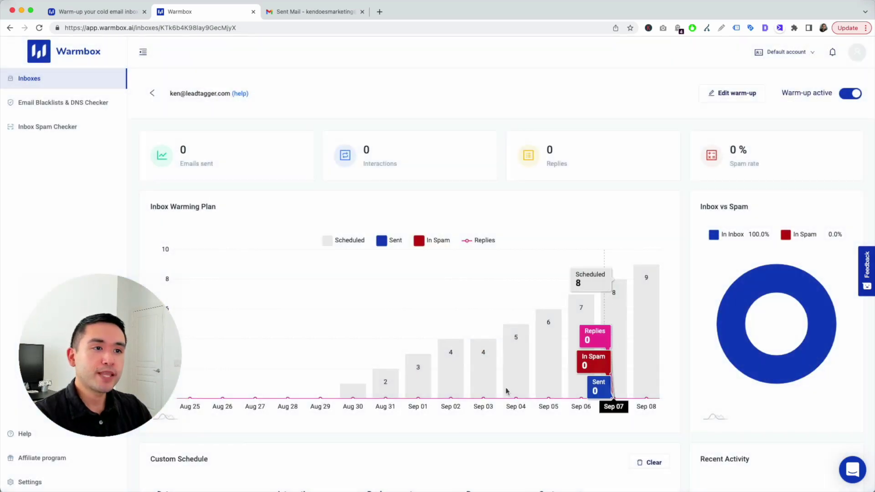
{"action": "scroll", "coordinate": [697, 272], "scroll_direction": "down", "scroll_amount": 9}
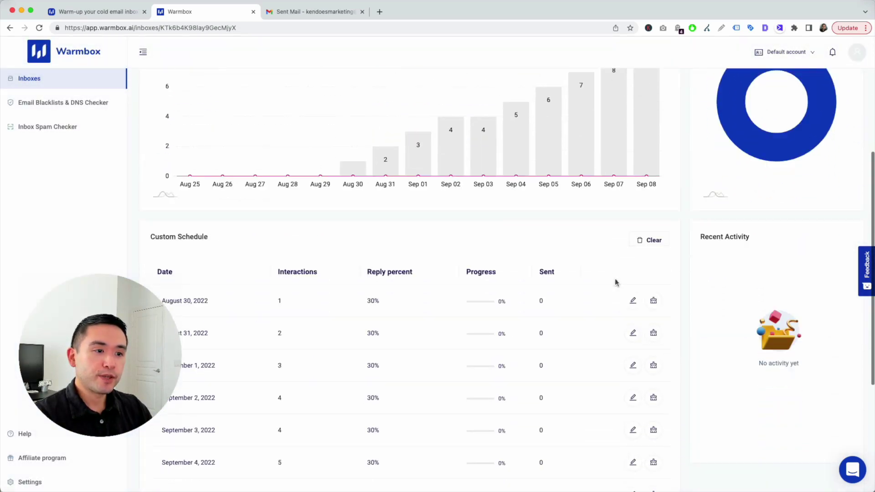
{"action": "scroll", "coordinate": [617, 283], "scroll_direction": "up", "scroll_amount": 6}
{"action": "scroll", "coordinate": [617, 282], "scroll_direction": "up", "scroll_amount": 3}
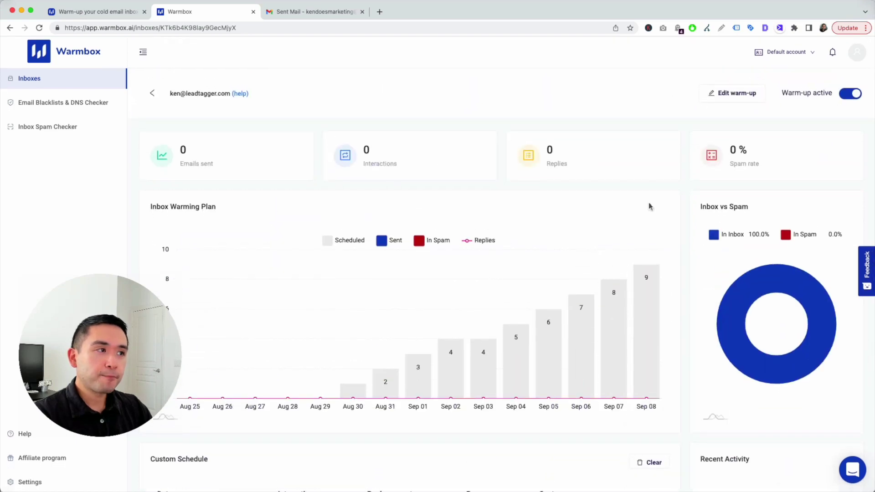
- Pause the new inbox's warm-up and go back to the list, then open the older Gmail inbox
{"action": "left_click", "coordinate": [850, 96]}
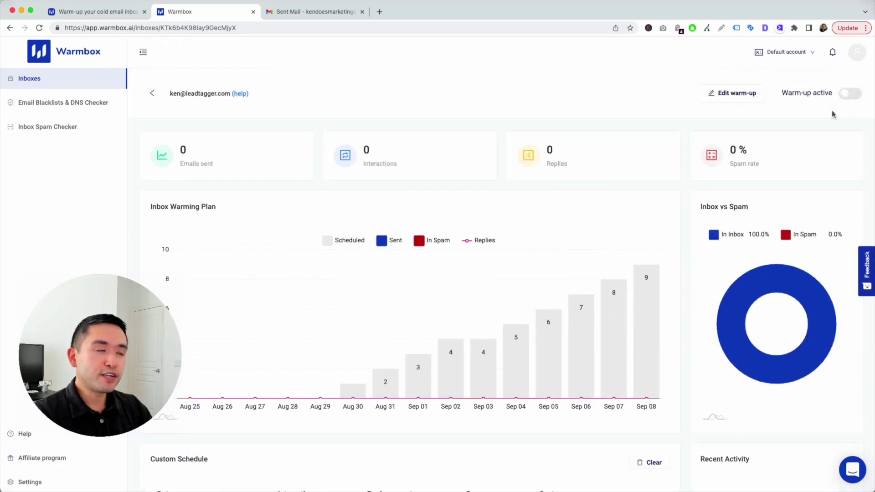
{"action": "left_click", "coordinate": [150, 96]}
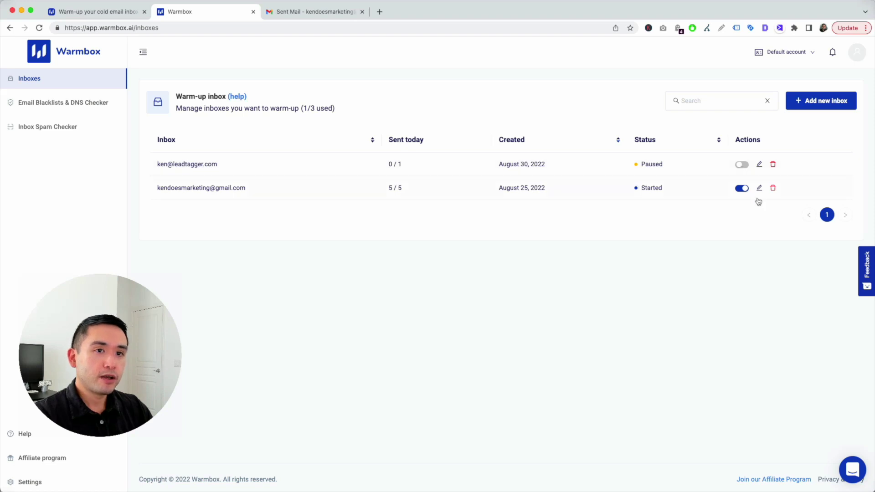
{"action": "left_click", "coordinate": [205, 192]}
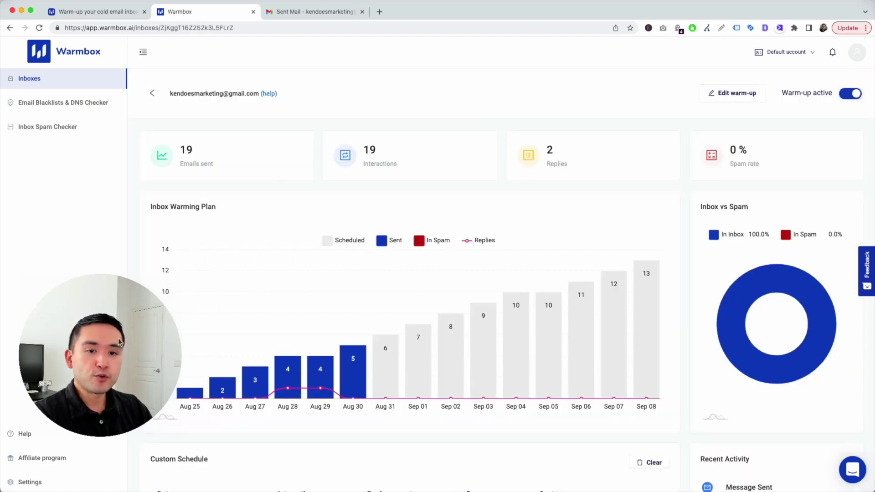
- Scroll through the older inbox's dashboard to review its Aug 25–30 sends and 100% inbox rate
{"action": "left_click_drag", "start_coordinate": [113, 334], "coordinate": [107, 381]}
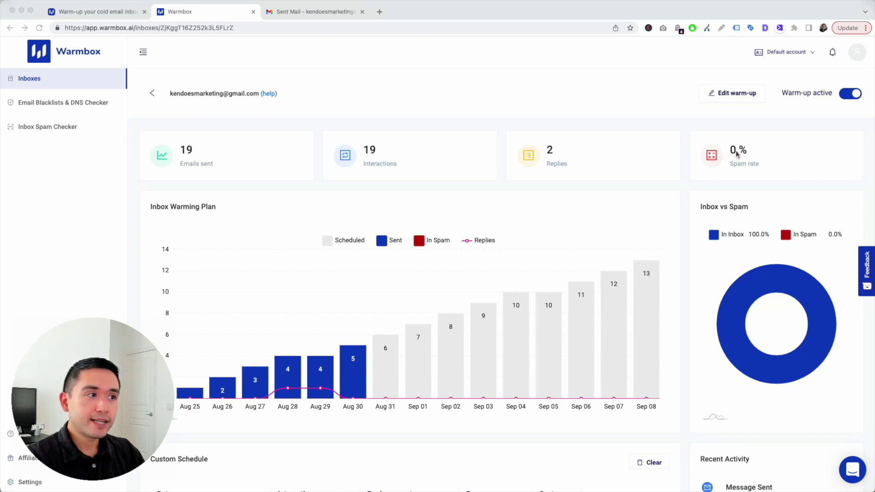
{"action": "scroll", "coordinate": [728, 144], "scroll_direction": "down", "scroll_amount": 2}
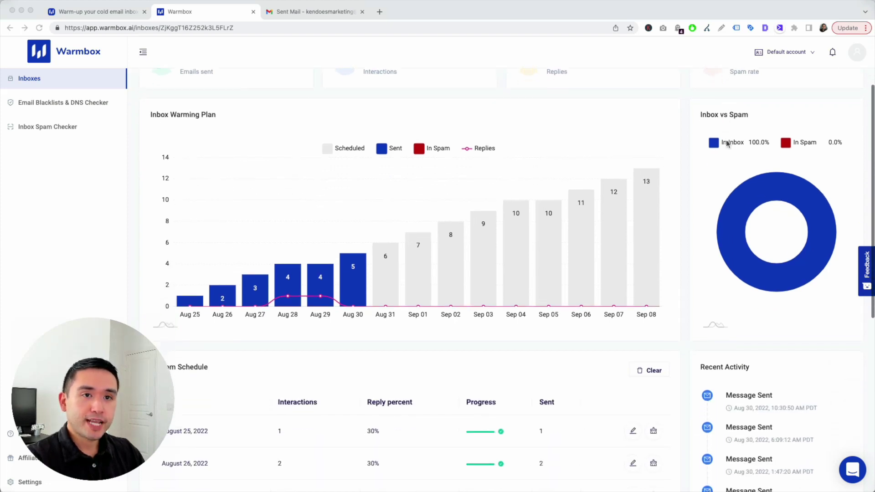
{"action": "scroll", "coordinate": [728, 144], "scroll_direction": "down", "scroll_amount": 1}
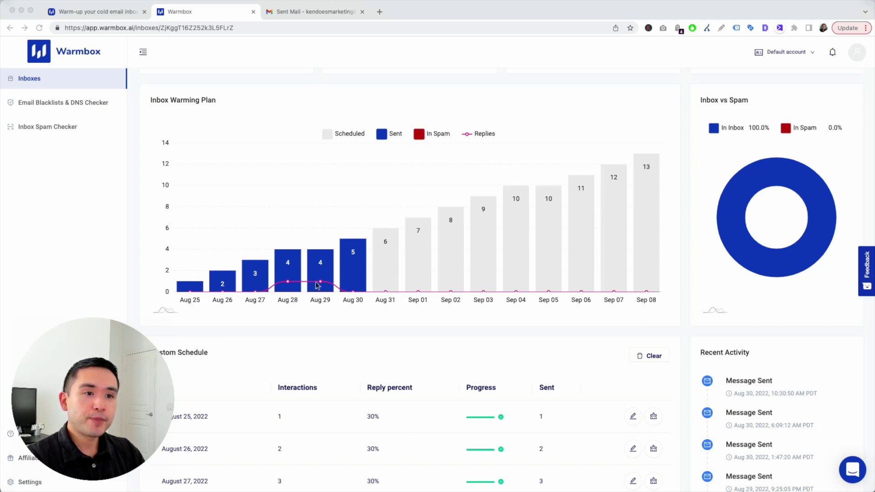
{"action": "scroll", "coordinate": [432, 214], "scroll_direction": "down", "scroll_amount": 1}
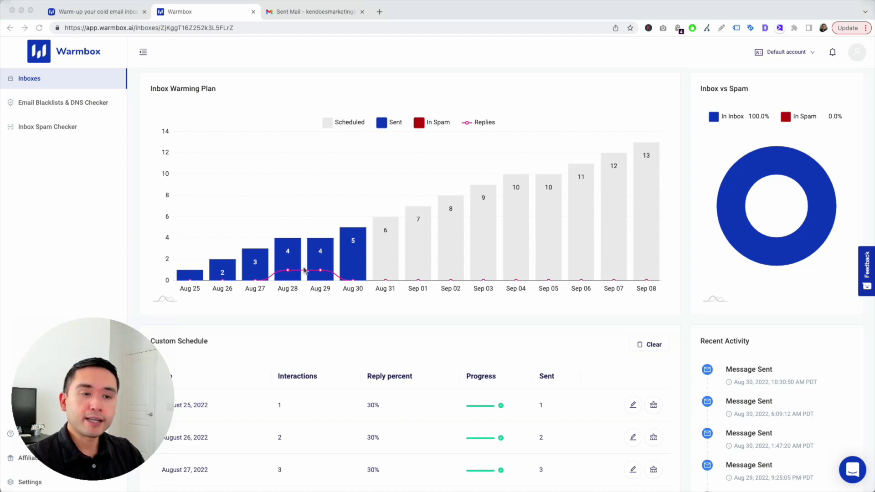
{"action": "scroll", "coordinate": [303, 270], "scroll_direction": "up", "scroll_amount": 1}
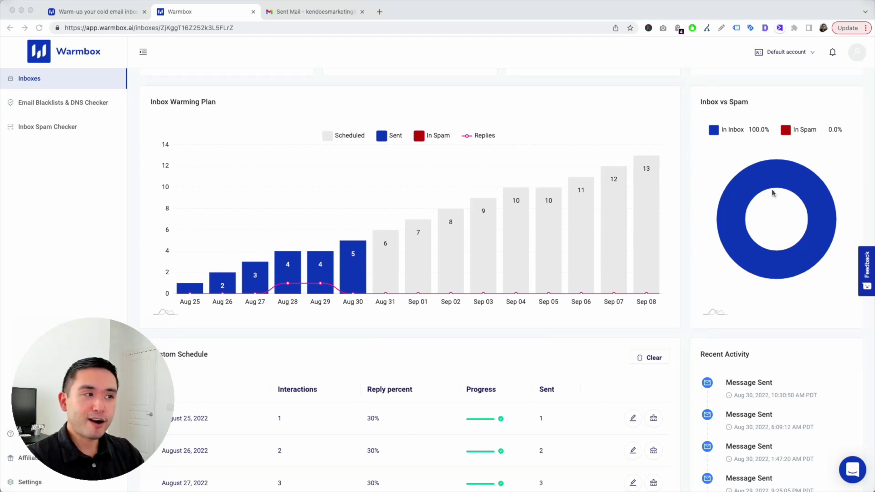
{"action": "scroll", "coordinate": [667, 210], "scroll_direction": "down", "scroll_amount": 5}
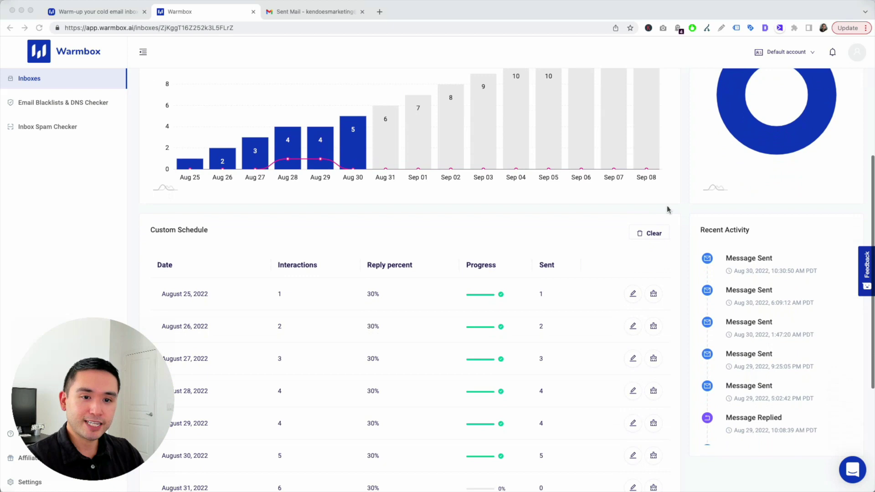
{"action": "scroll", "coordinate": [661, 207], "scroll_direction": "down", "scroll_amount": 1}
{"action": "scroll", "coordinate": [661, 207], "scroll_direction": "up", "scroll_amount": 1}
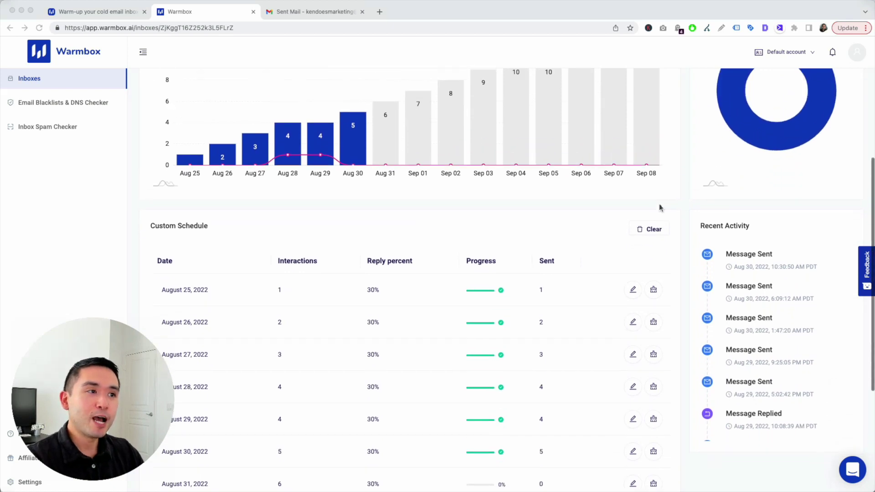
{"action": "scroll", "coordinate": [660, 209], "scroll_direction": "down", "scroll_amount": 2}
{"action": "scroll", "coordinate": [661, 209], "scroll_direction": "down", "scroll_amount": 3}
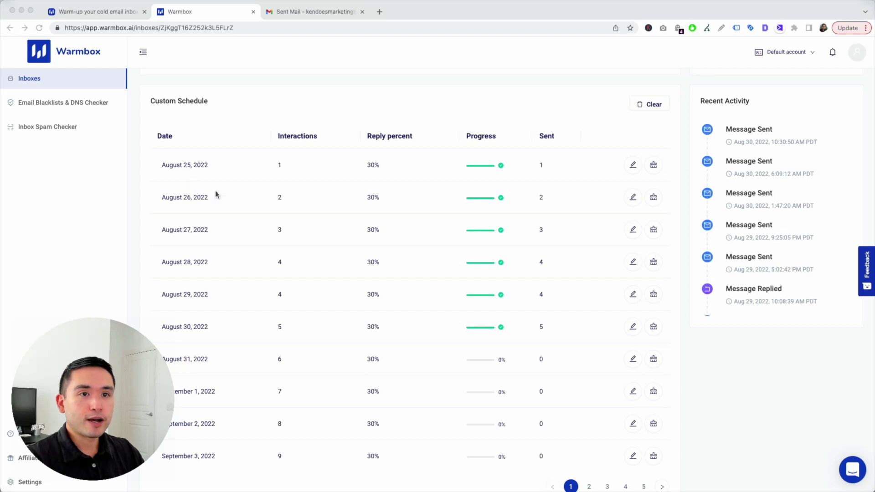
{"action": "scroll", "coordinate": [214, 234], "scroll_direction": "down", "scroll_amount": 1}
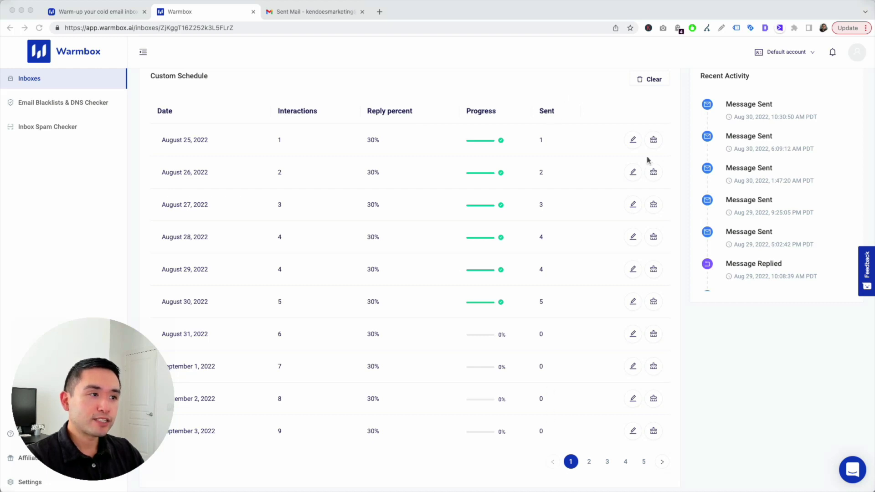
{"action": "scroll", "coordinate": [632, 302], "scroll_direction": "down", "scroll_amount": 2}
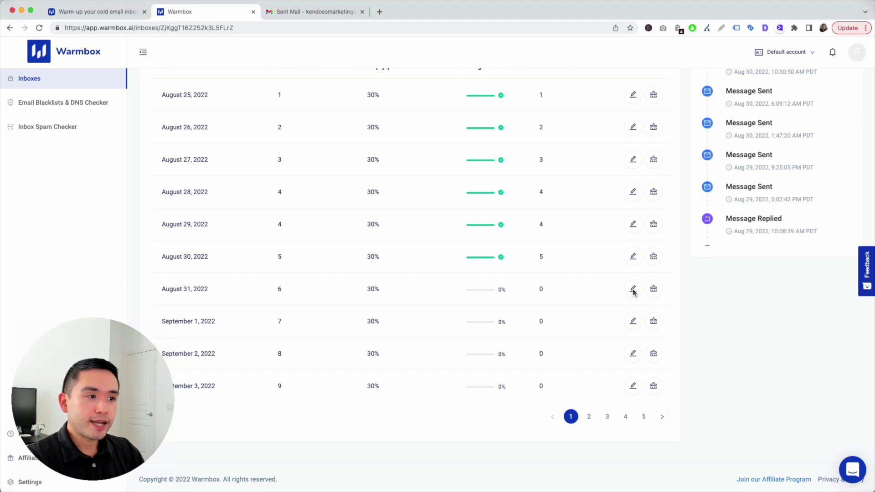
- Set the August 31 schedule row to 6 interactions and a 45% reply rate, and save it
{"action": "left_click", "coordinate": [633, 289]}
{"action": "left_click", "coordinate": [296, 289]}
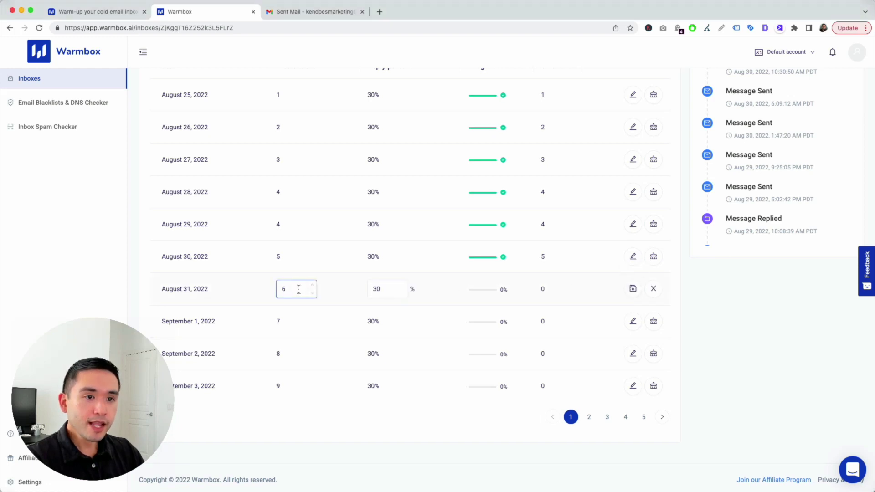
{"action": "left_click", "coordinate": [312, 286]}
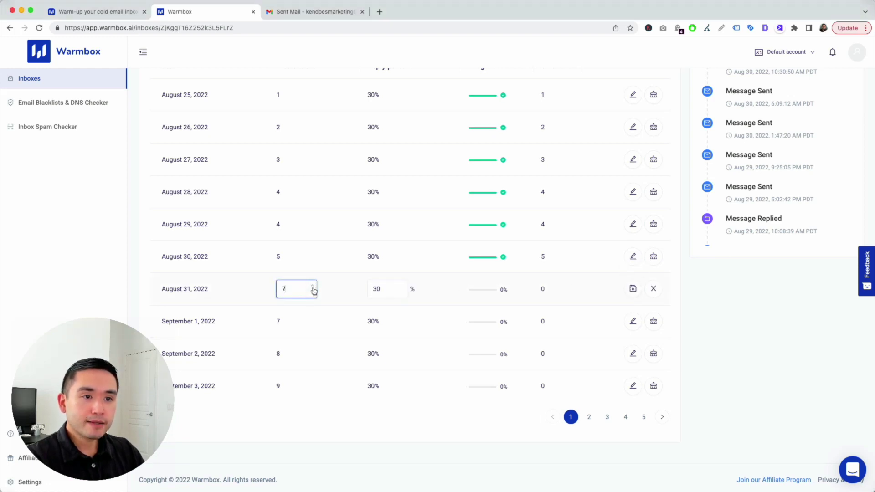
{"action": "left_click", "coordinate": [312, 285]}
{"action": "left_click", "coordinate": [313, 295]}
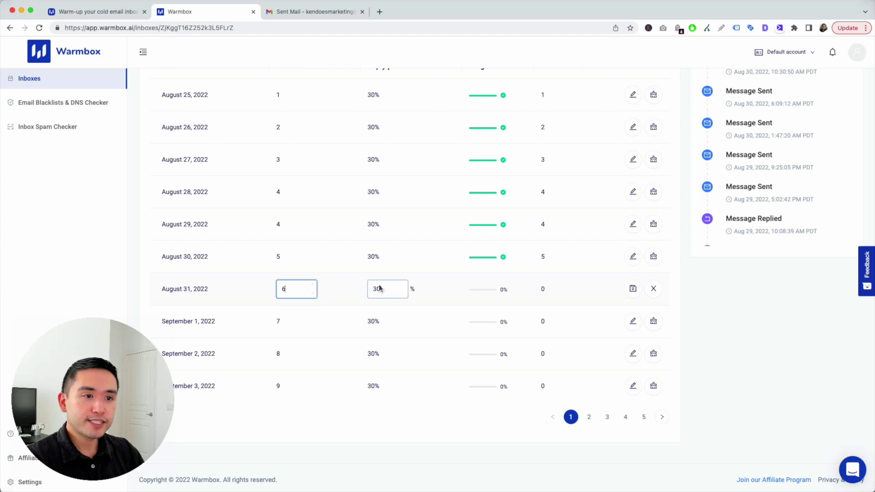
{"action": "left_click_drag", "start_coordinate": [382, 288], "coordinate": [365, 288]}
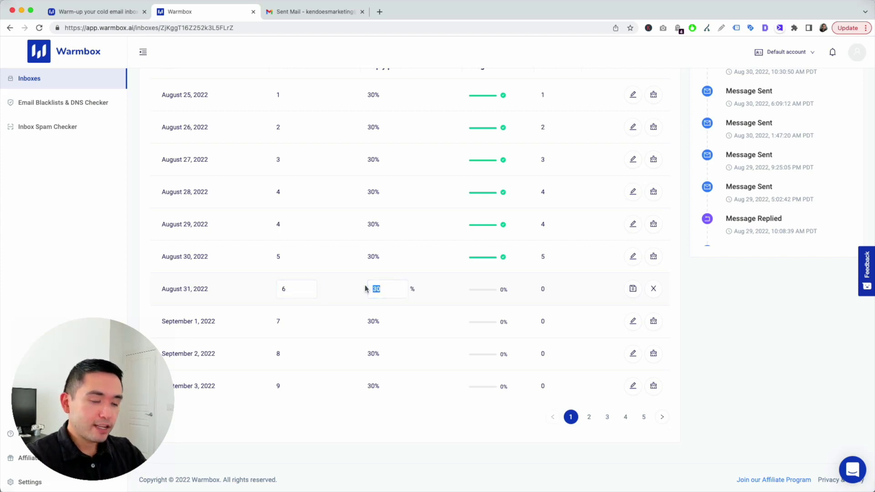
{"action": "type", "text": "50"}
{"action": "left_click", "coordinate": [469, 272]}
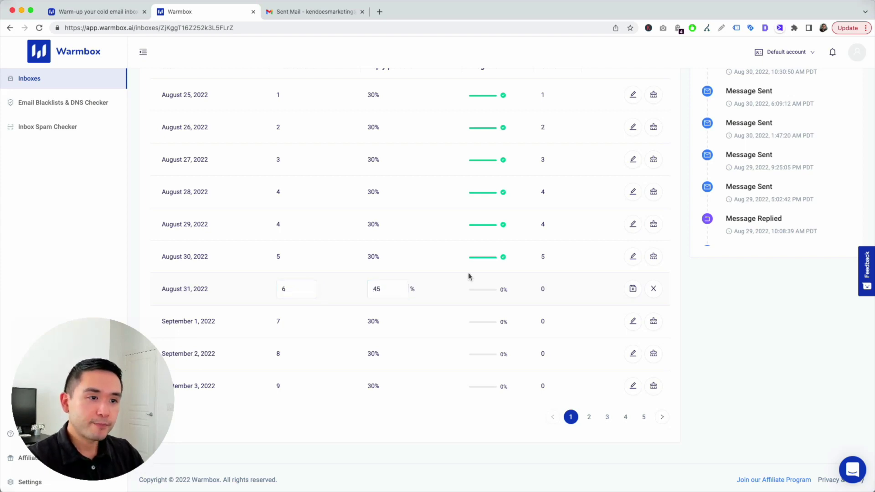
{"action": "left_click", "coordinate": [628, 294]}
{"action": "left_click", "coordinate": [632, 289]}
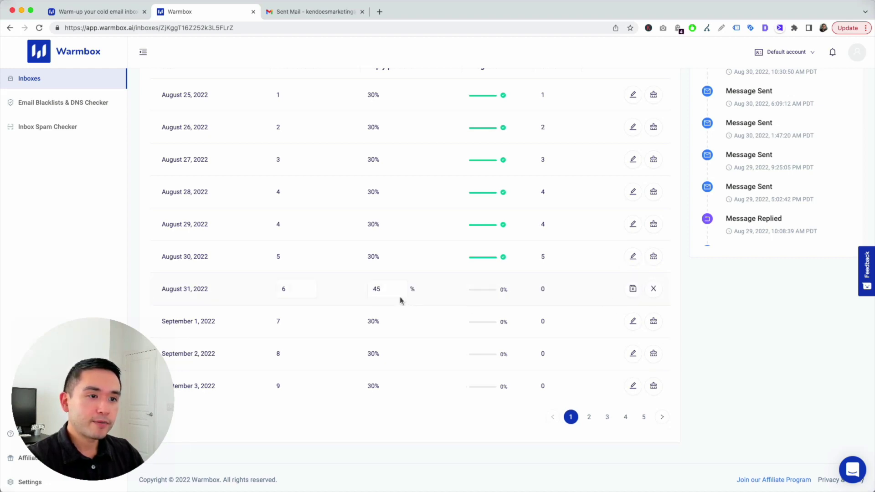
{"action": "left_click", "coordinate": [386, 289]}
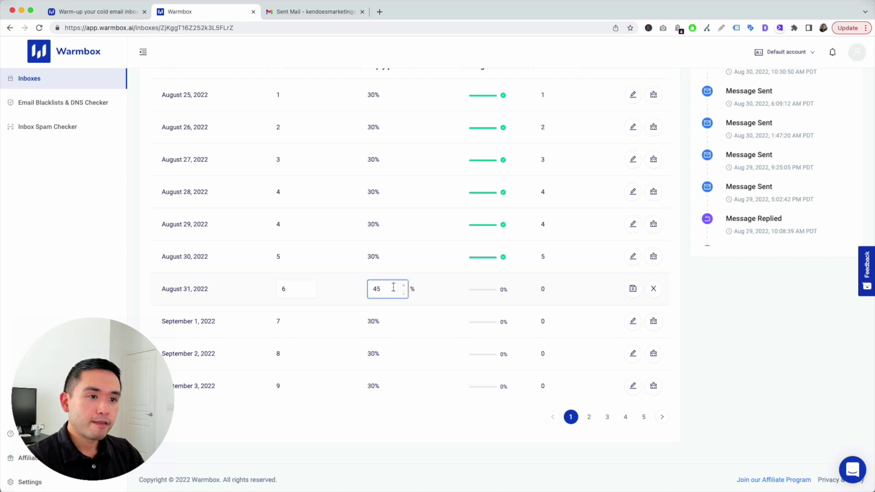
{"action": "left_click", "coordinate": [633, 291]}
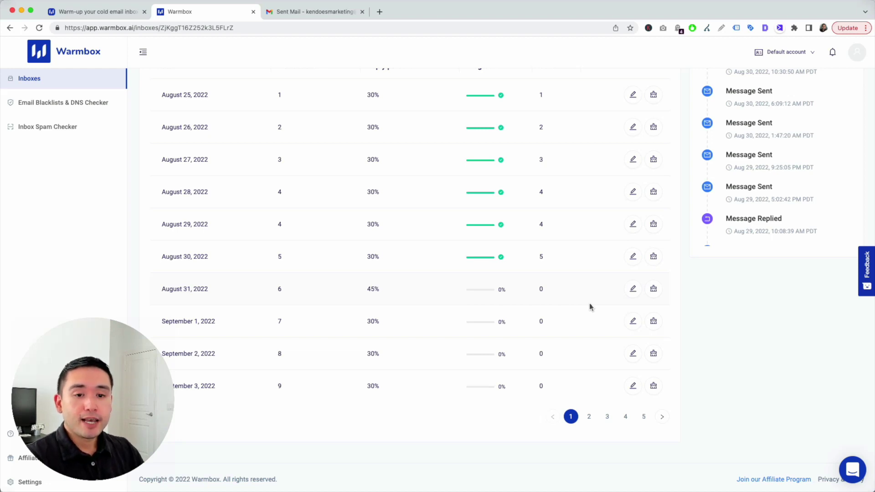
- Clear and confirm the August 31 task, then return to the top of the page
{"action": "left_click", "coordinate": [654, 289]}
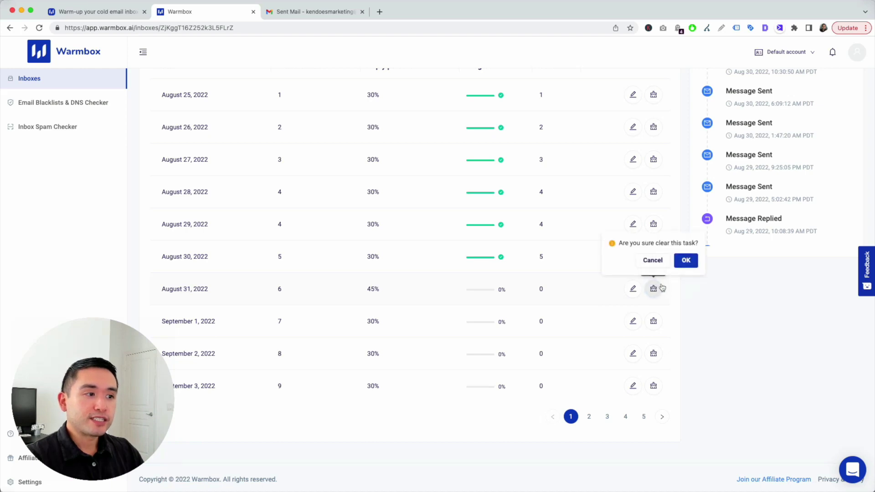
{"action": "left_click", "coordinate": [686, 262]}
{"action": "scroll", "coordinate": [663, 295], "scroll_direction": "up", "scroll_amount": 3}
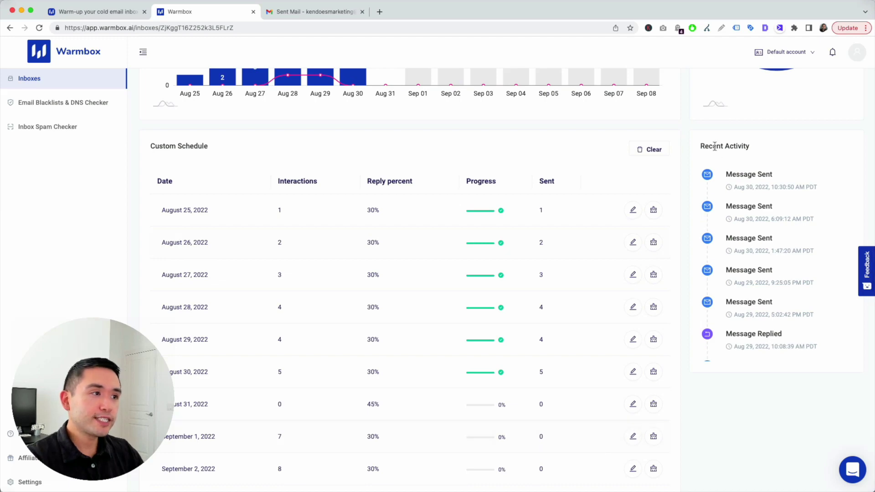
{"action": "scroll", "coordinate": [759, 209], "scroll_direction": "up", "scroll_amount": 8}
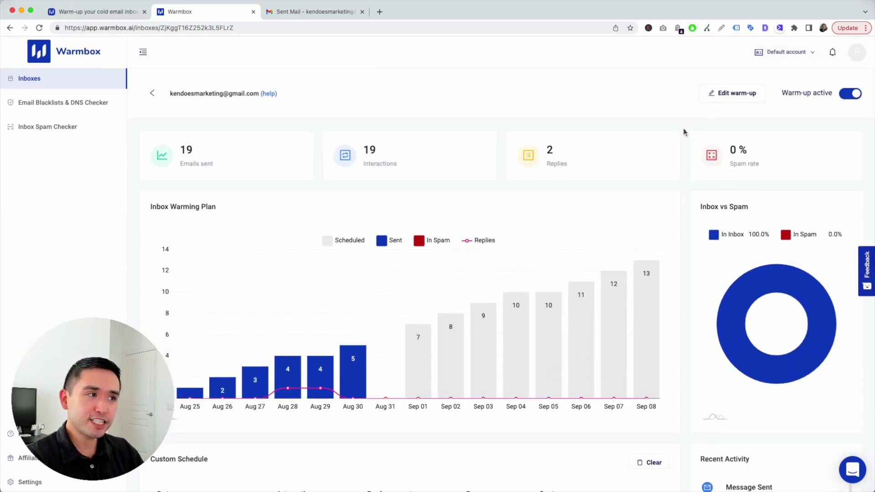
- Edit the warm-up settings, choose the Randomized recipe, and apply it
{"action": "left_click", "coordinate": [715, 96]}
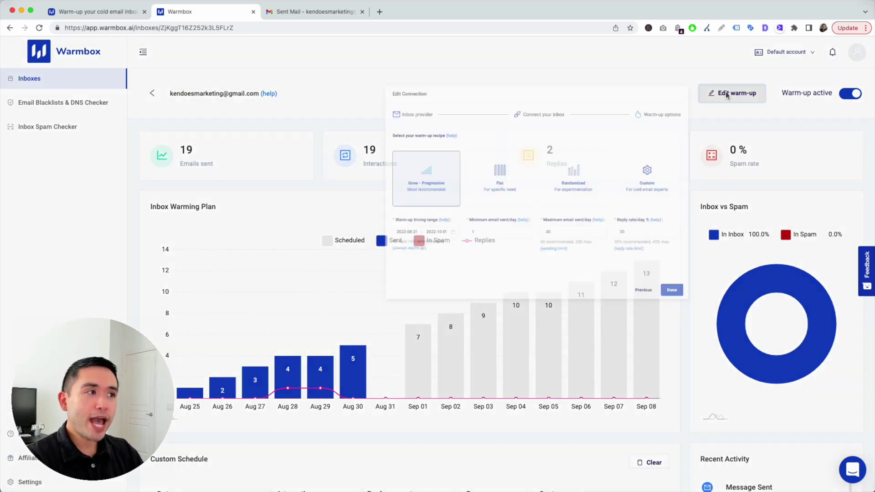
{"action": "scroll", "coordinate": [318, 196], "scroll_direction": "down", "scroll_amount": 2}
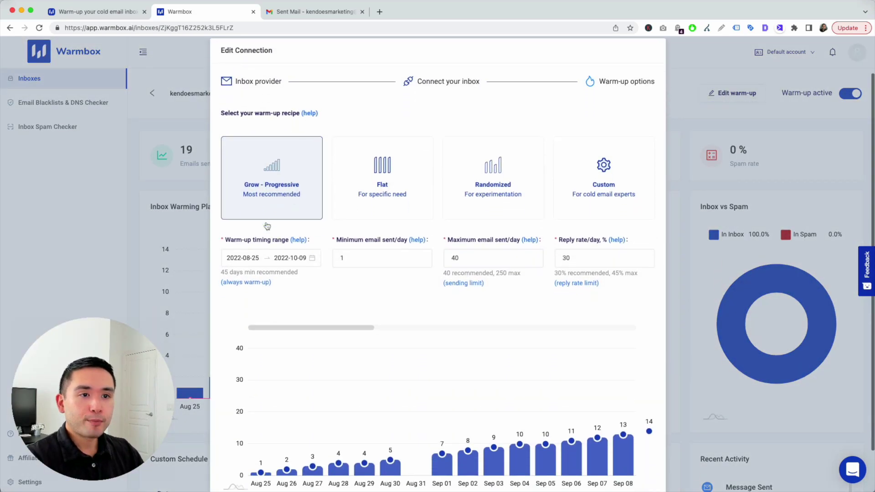
{"action": "left_click", "coordinate": [367, 163]}
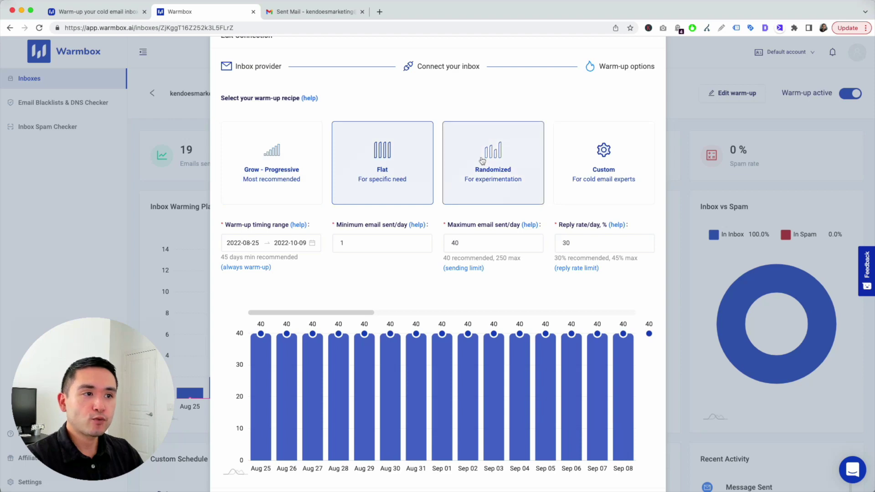
{"action": "left_click", "coordinate": [483, 160]}
{"action": "scroll", "coordinate": [482, 162], "scroll_direction": "down", "scroll_amount": 1}
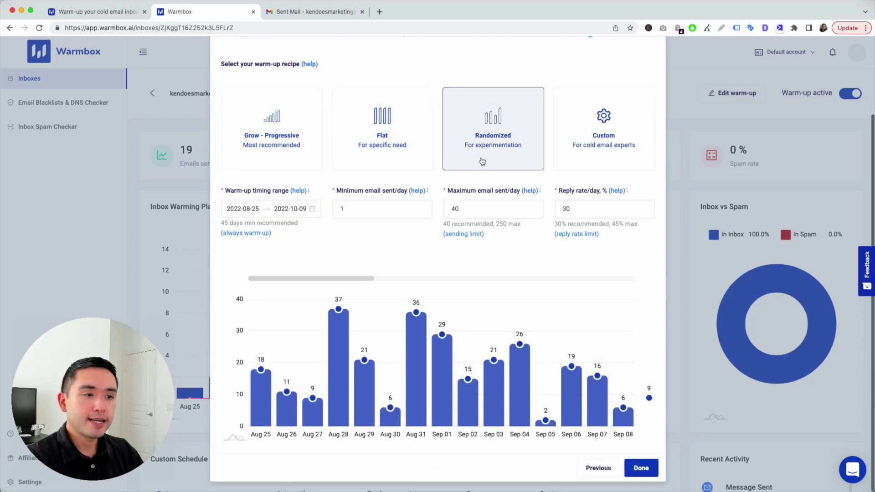
{"action": "left_click", "coordinate": [641, 468]}
- Review the randomized plan chart and Custom Schedule, then open Email Blacklists & DNS Checker
{"action": "scroll", "coordinate": [291, 291], "scroll_direction": "down", "scroll_amount": 1}
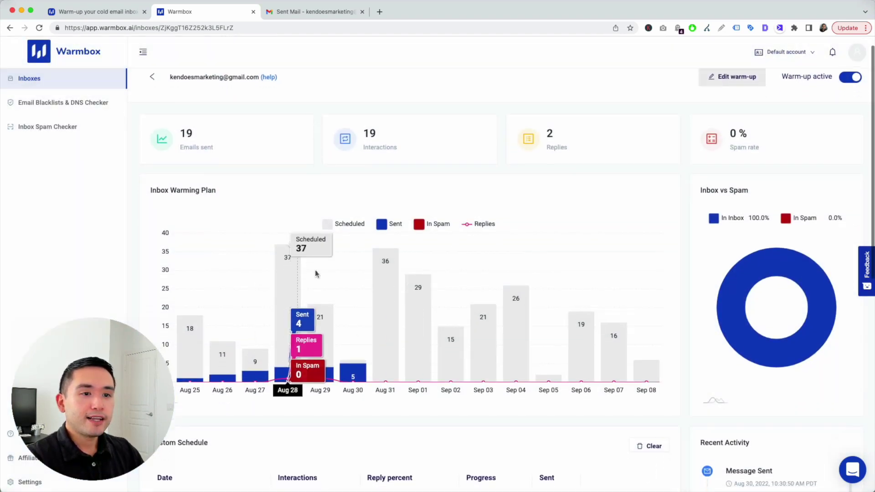
{"action": "scroll", "coordinate": [380, 298], "scroll_direction": "down", "scroll_amount": 1}
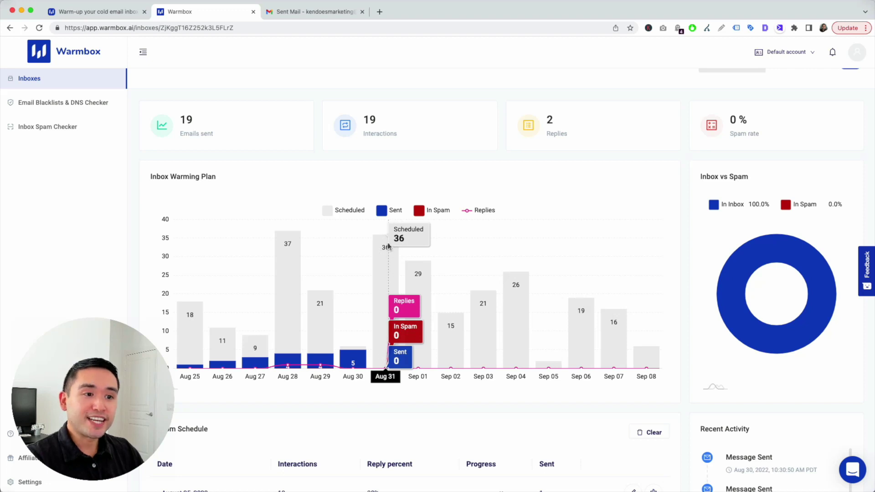
{"action": "scroll", "coordinate": [384, 242], "scroll_direction": "down", "scroll_amount": 5}
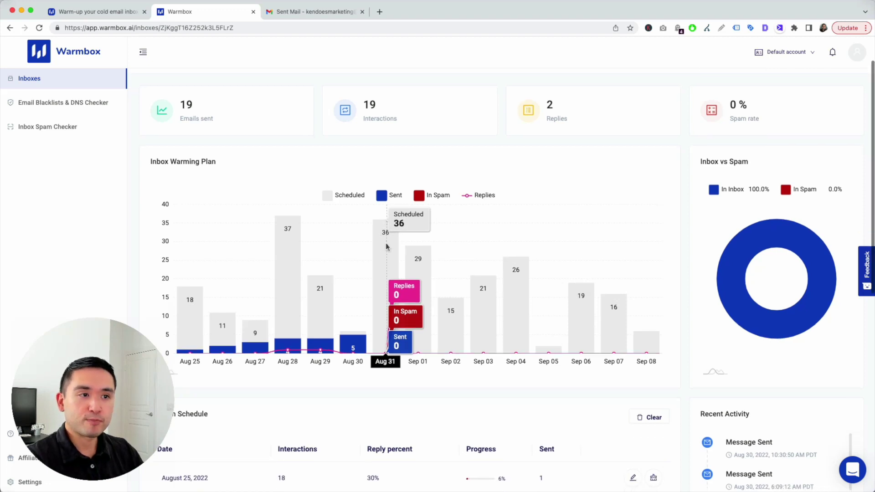
{"action": "scroll", "coordinate": [385, 246], "scroll_direction": "down", "scroll_amount": 5}
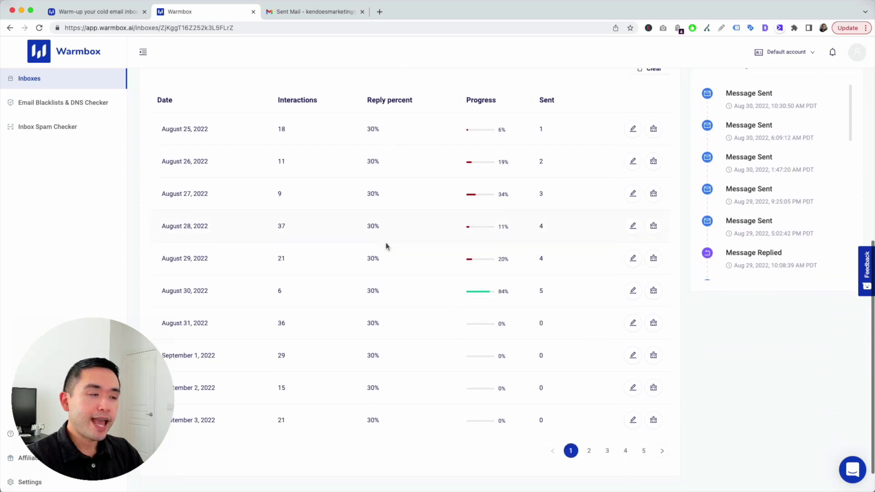
{"action": "scroll", "coordinate": [386, 246], "scroll_direction": "up", "scroll_amount": 10}
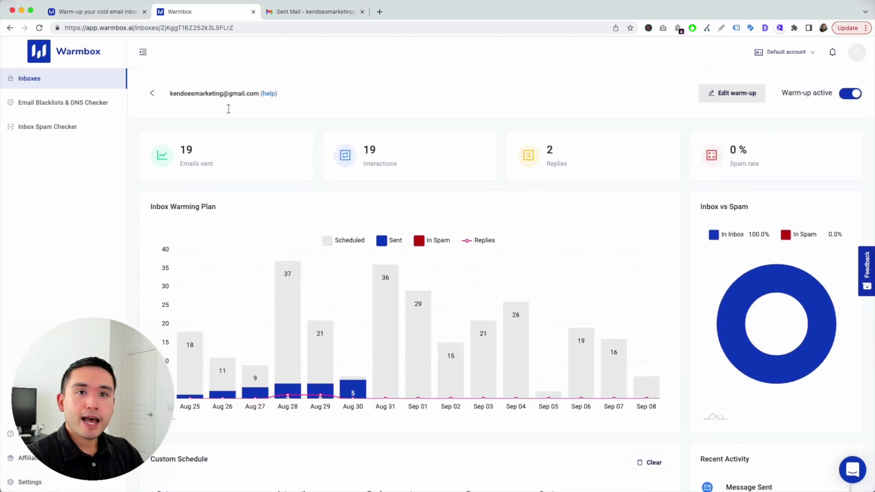
{"action": "left_click", "coordinate": [73, 109]}
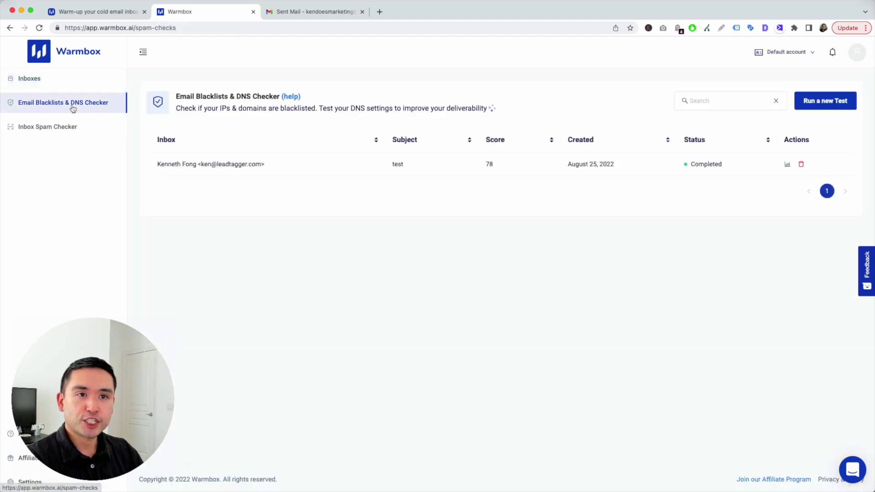
- Open the completed test's report and highlight its 78/100 deliverability score
{"action": "left_click_drag", "start_coordinate": [180, 109], "coordinate": [573, 104]}
{"action": "left_click", "coordinate": [573, 104]}
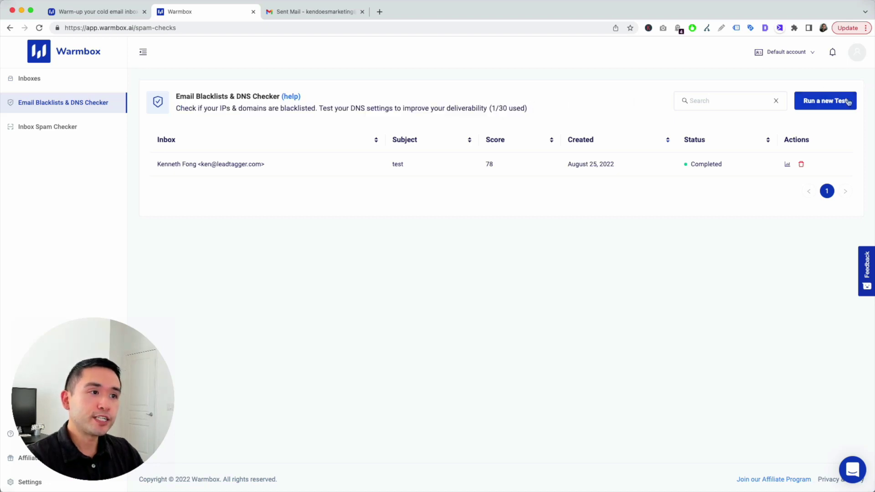
{"action": "left_click", "coordinate": [211, 169]}
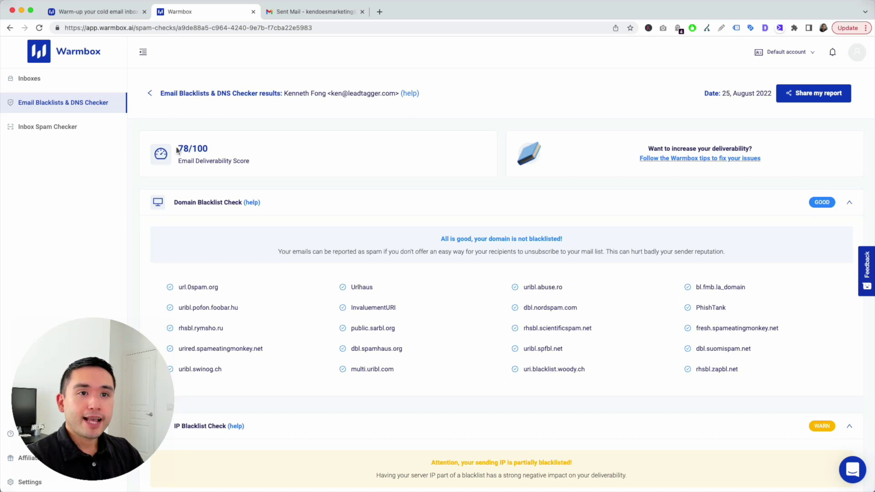
{"action": "left_click_drag", "start_coordinate": [179, 148], "coordinate": [246, 161]}
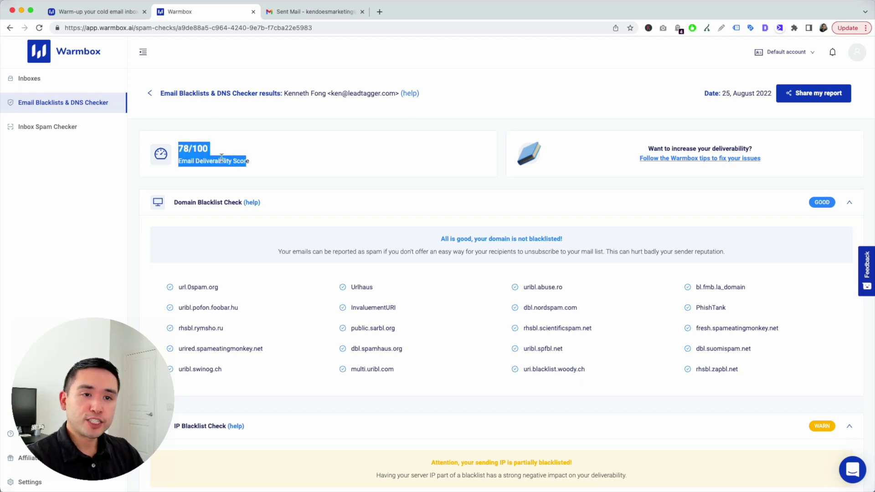
- Scroll to IP Blacklist Check and highlight the partially blacklisted sending IP warning
{"action": "scroll", "coordinate": [230, 160], "scroll_direction": "down", "scroll_amount": 4}
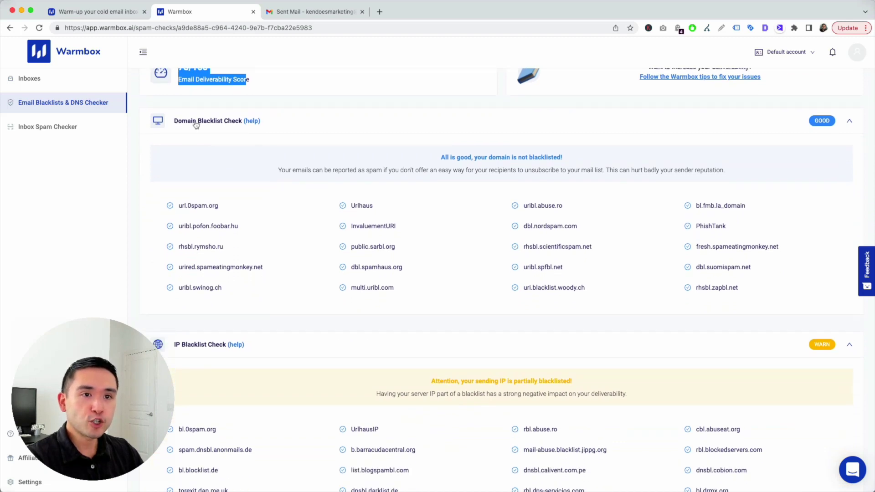
{"action": "scroll", "coordinate": [269, 155], "scroll_direction": "down", "scroll_amount": 3}
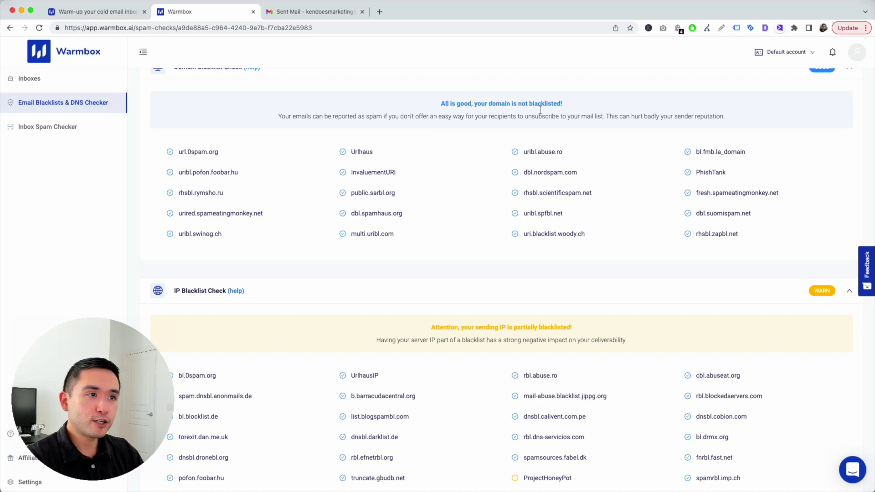
{"action": "scroll", "coordinate": [540, 111], "scroll_direction": "down", "scroll_amount": 7}
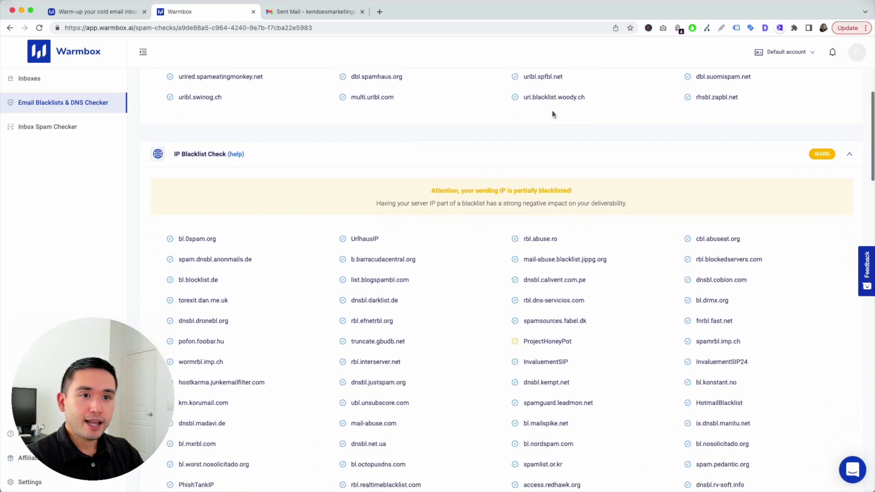
{"action": "scroll", "coordinate": [552, 113], "scroll_direction": "down", "scroll_amount": 2}
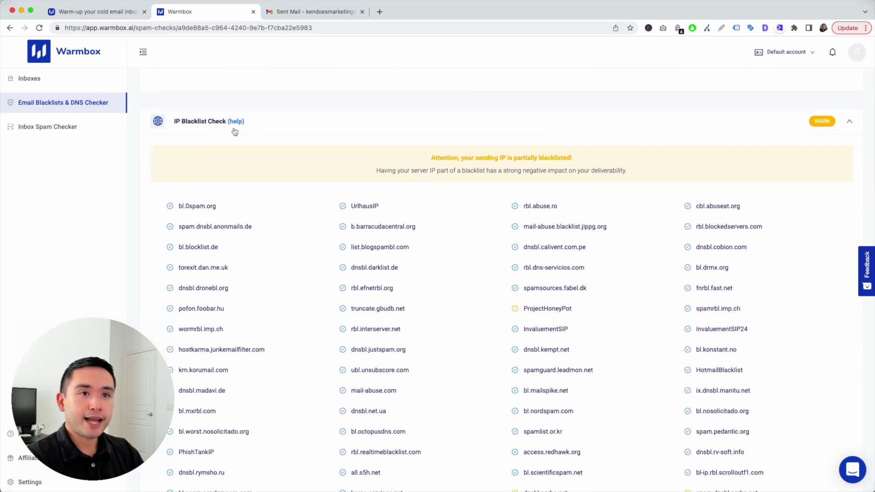
{"action": "scroll", "coordinate": [234, 131], "scroll_direction": "down", "scroll_amount": 1}
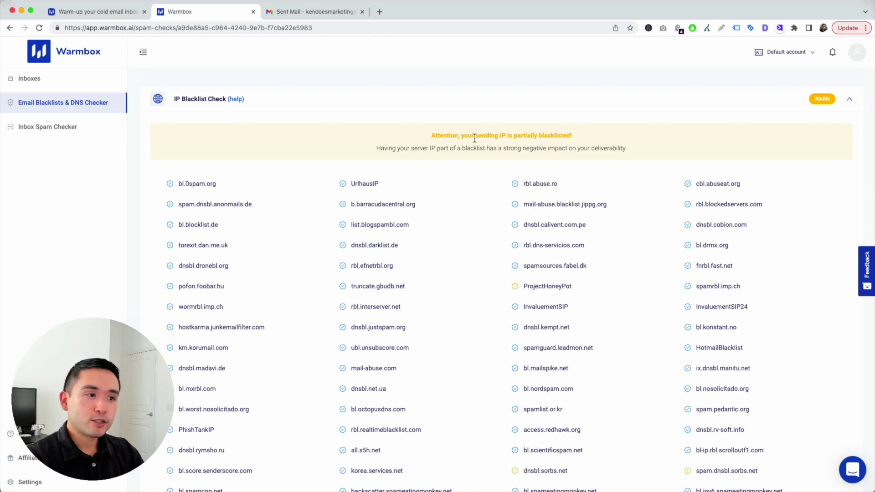
{"action": "left_click_drag", "start_coordinate": [458, 136], "coordinate": [573, 139]}
- Review the SpamAssassin, SPF, DKIM, DMARC and domain check results in the report
{"action": "scroll", "coordinate": [582, 138], "scroll_direction": "down", "scroll_amount": 12}
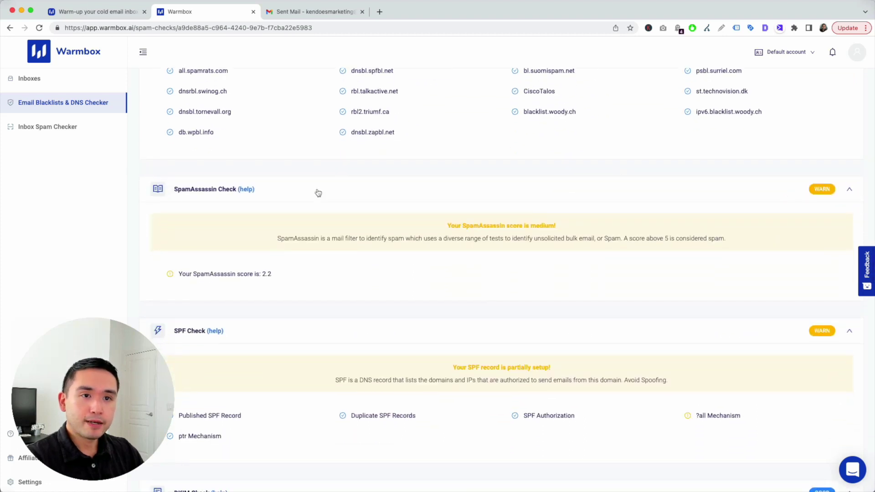
{"action": "scroll", "coordinate": [371, 197], "scroll_direction": "down", "scroll_amount": 1}
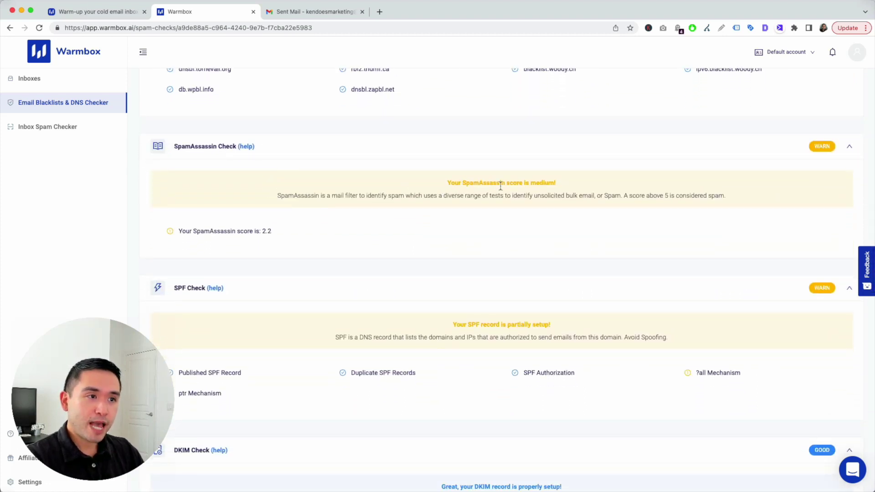
{"action": "scroll", "coordinate": [546, 185], "scroll_direction": "down", "scroll_amount": 2}
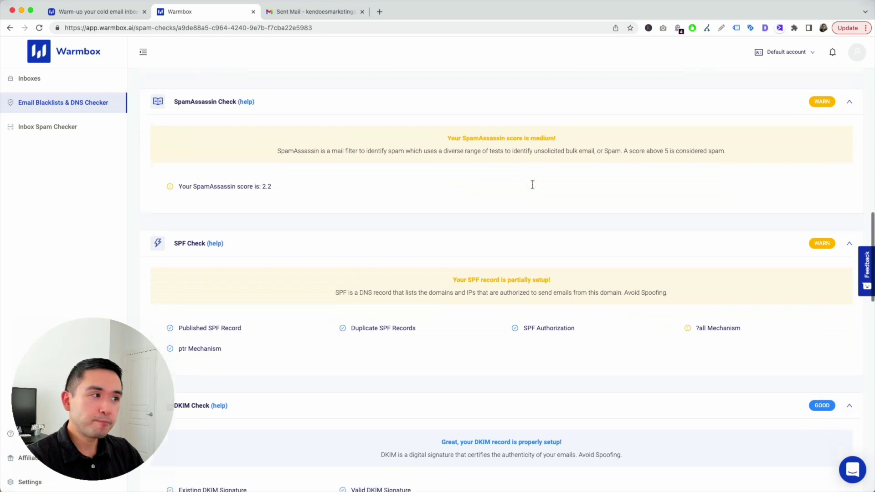
{"action": "scroll", "coordinate": [482, 230], "scroll_direction": "down", "scroll_amount": 2}
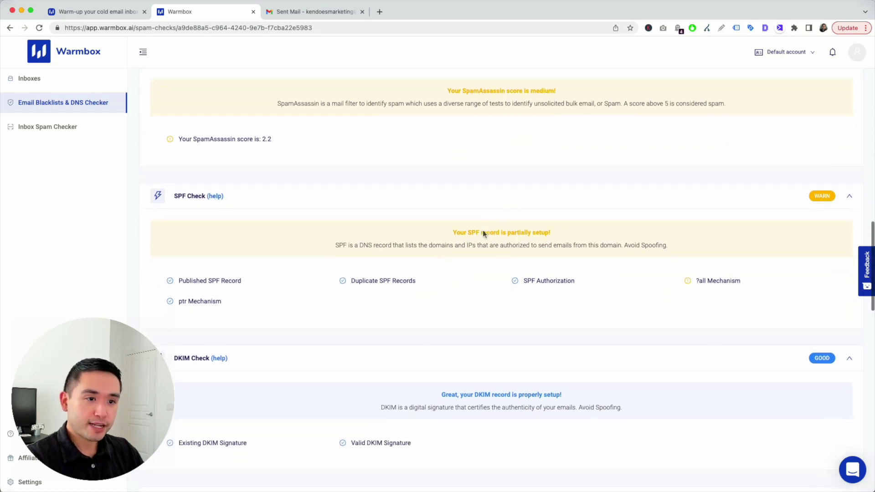
{"action": "scroll", "coordinate": [482, 233], "scroll_direction": "down", "scroll_amount": 9}
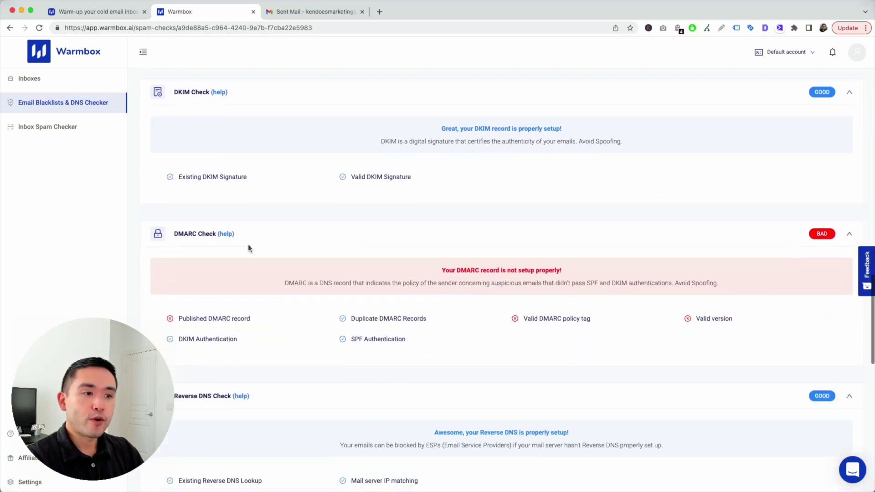
{"action": "scroll", "coordinate": [302, 242], "scroll_direction": "down", "scroll_amount": 3}
{"action": "scroll", "coordinate": [302, 250], "scroll_direction": "up", "scroll_amount": 4}
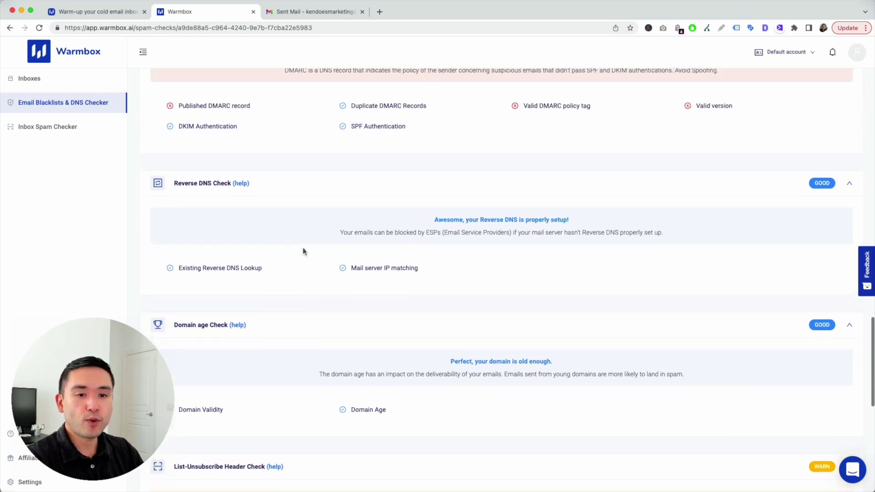
{"action": "scroll", "coordinate": [304, 251], "scroll_direction": "up", "scroll_amount": 15}
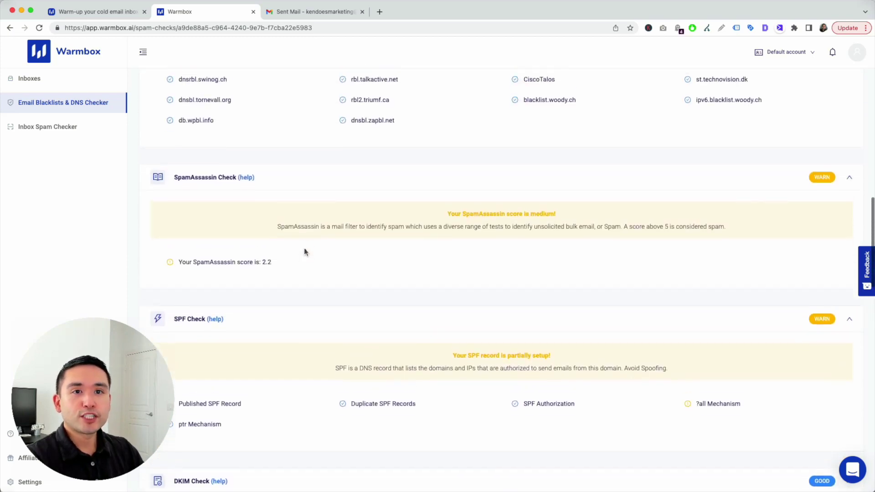
{"action": "scroll", "coordinate": [304, 247], "scroll_direction": "up", "scroll_amount": 12}
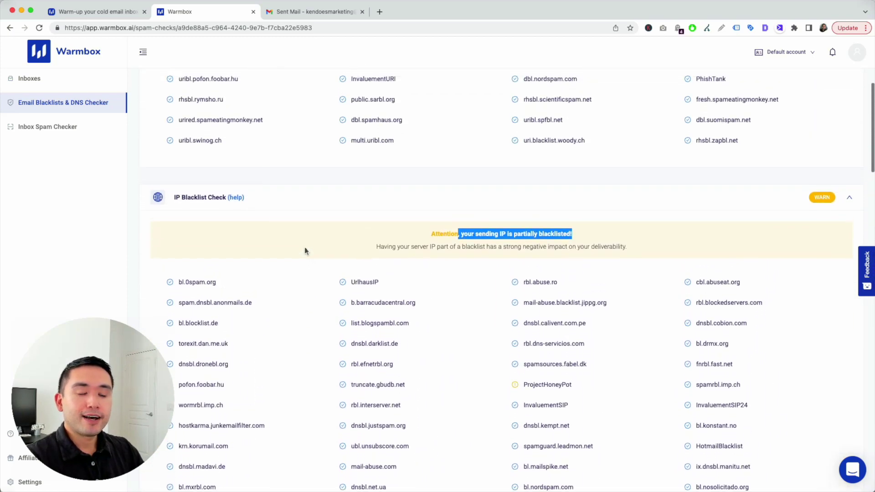
{"action": "scroll", "coordinate": [291, 224], "scroll_direction": "up", "scroll_amount": 5}
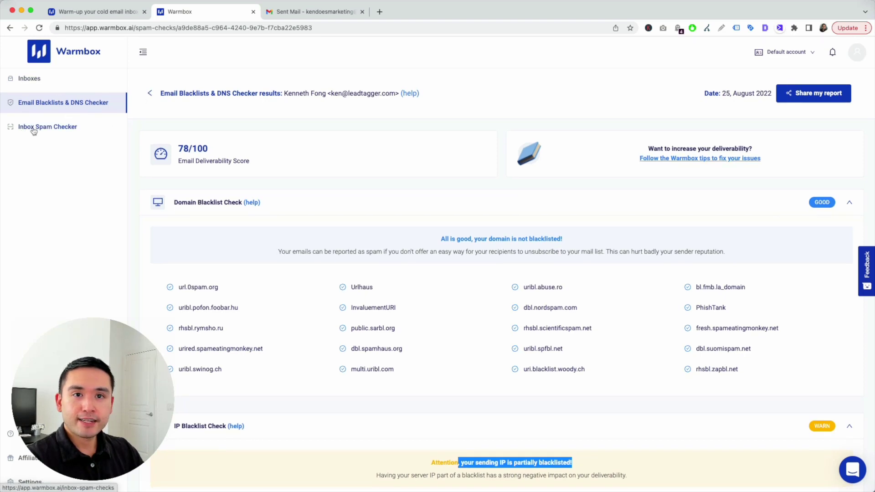
- View the Inbox Spam Checker, return to the Inboxes list, then switch to Gmail's Sent folder
{"action": "left_click", "coordinate": [56, 131]}
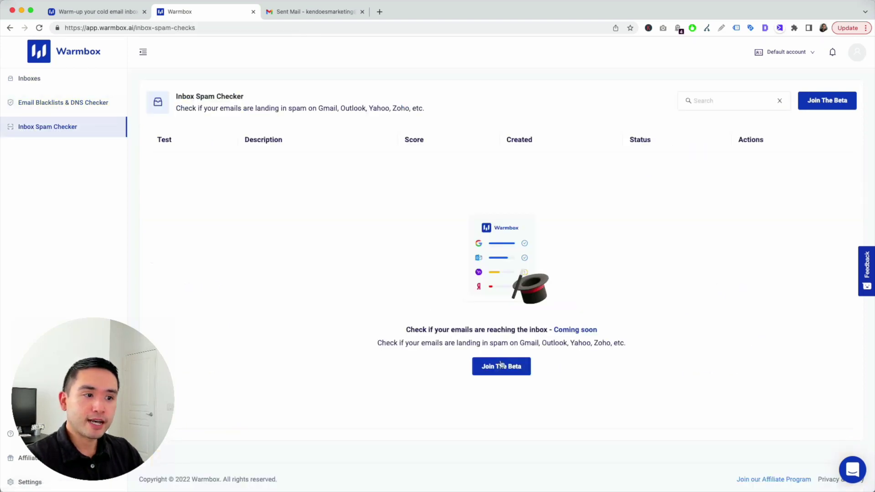
{"action": "left_click", "coordinate": [61, 80]}
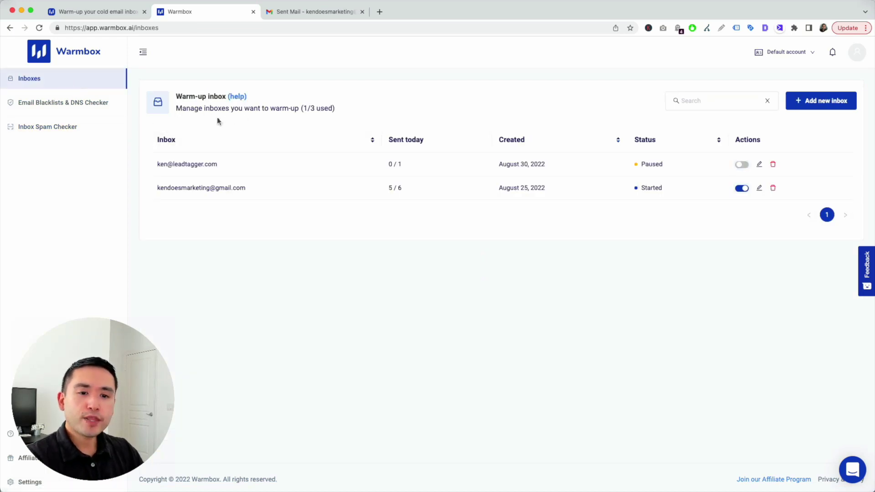
{"action": "left_click", "coordinate": [307, 11]}
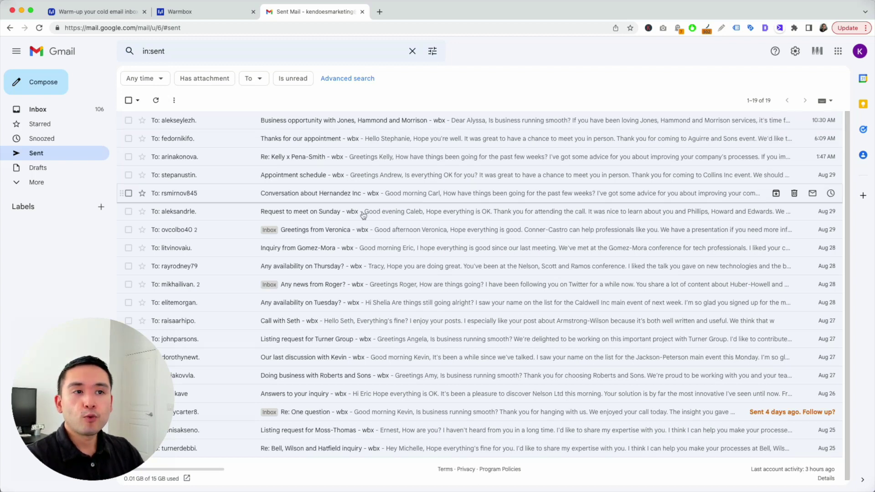
- Open the first of the 19 sent warm-up emails, a 'Business opportunity' message tagged wbx
{"action": "left_click", "coordinate": [320, 128]}
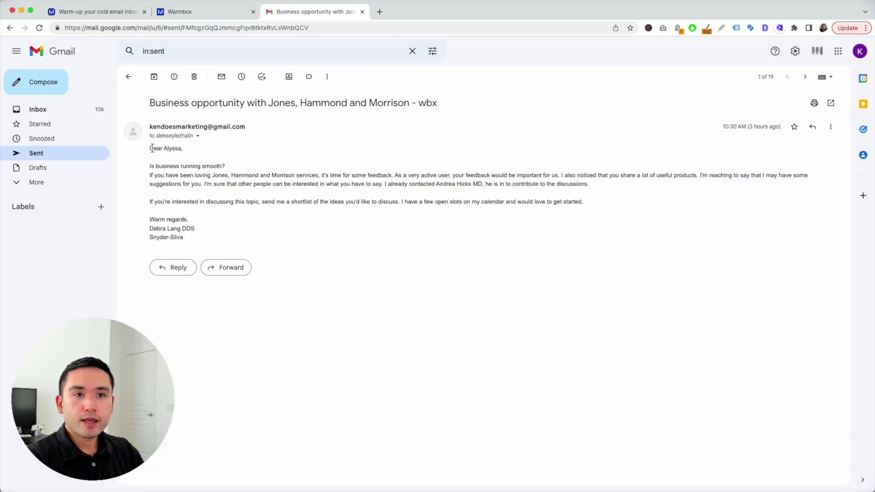
{"action": "mouse_move", "coordinate": [152, 148]}
{"action": "left_mouse_down"}
{"action": "mouse_move", "coordinate": [226, 185]}
{"action": "mouse_move", "coordinate": [369, 193]}
{"action": "mouse_move", "coordinate": [359, 212]}
{"action": "mouse_move", "coordinate": [311, 246]}
{"action": "left_mouse_up"}
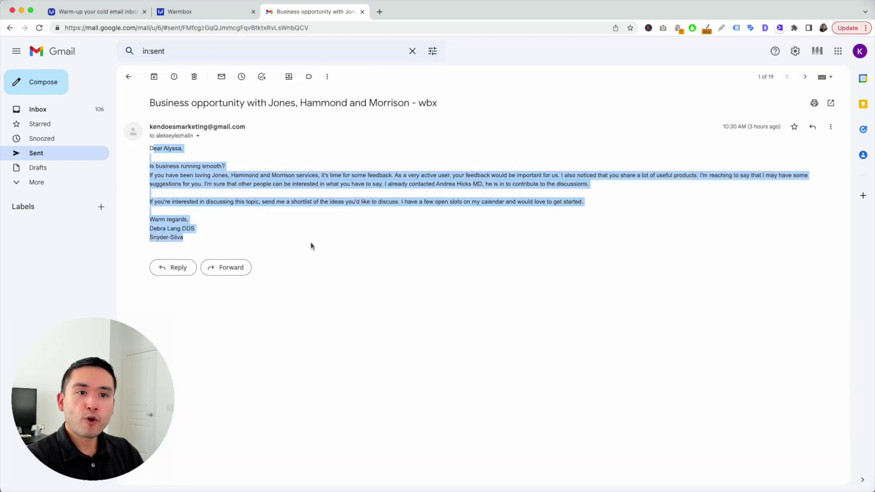
{"action": "left_click", "coordinate": [804, 79]}
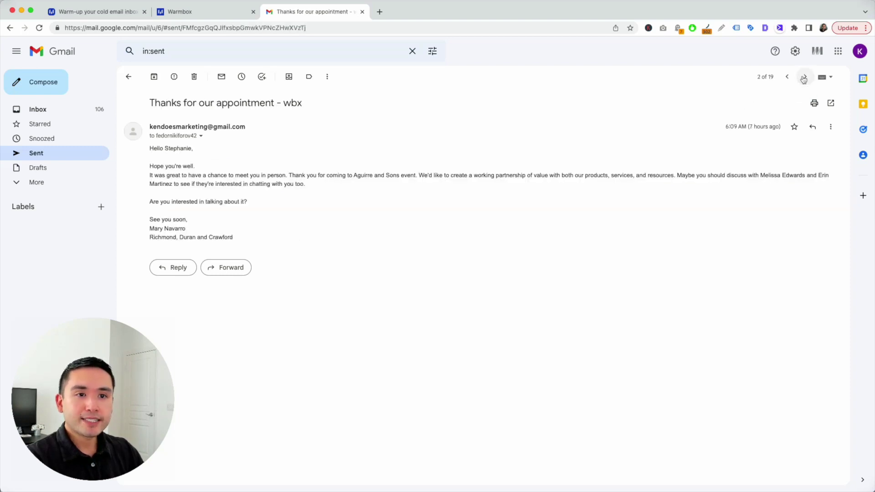
{"action": "left_click", "coordinate": [804, 79]}
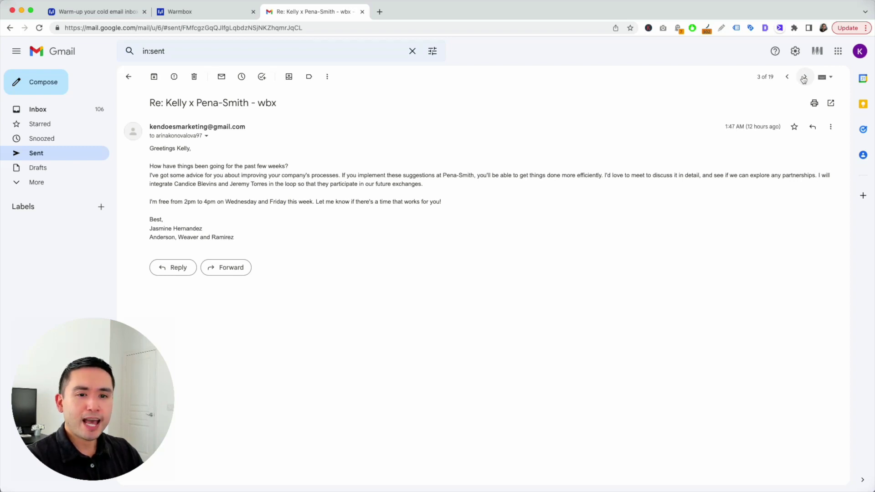
{"action": "left_click", "coordinate": [804, 78]}
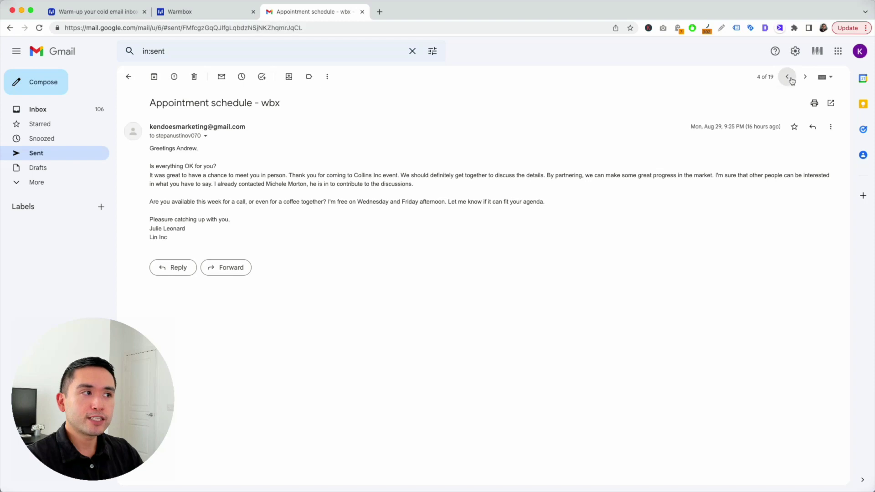
{"action": "left_click", "coordinate": [789, 78]}
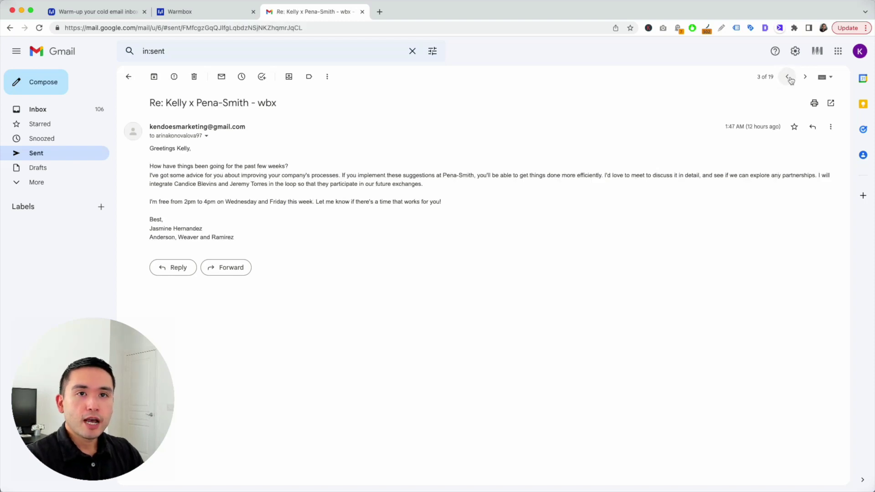
{"action": "left_click", "coordinate": [789, 78]}
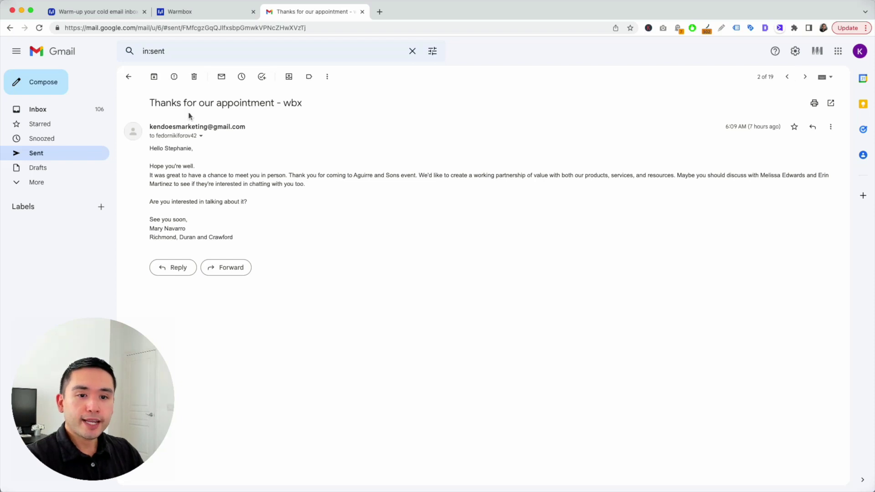
{"action": "mouse_move", "coordinate": [217, 122]}
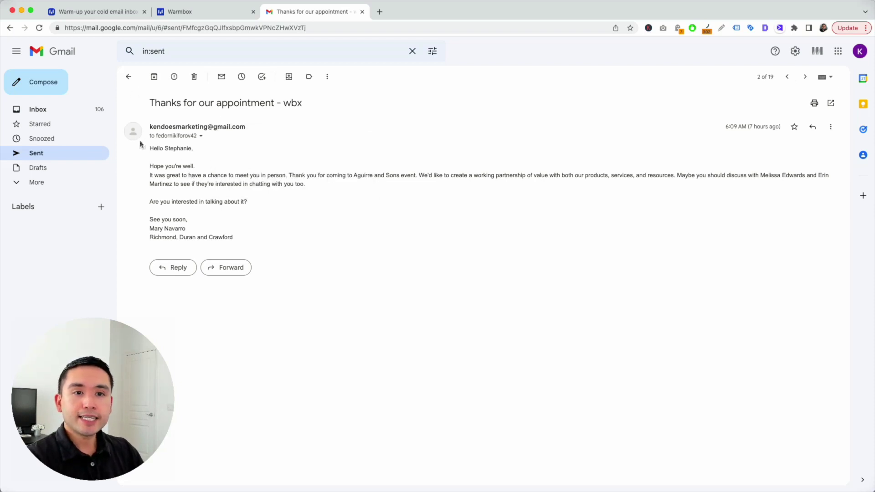
{"action": "left_click", "coordinate": [128, 78]}
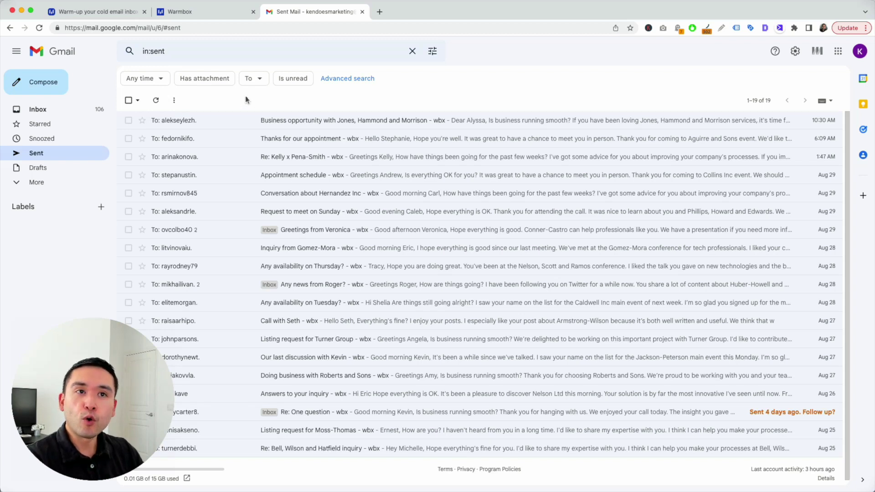
{"action": "left_click", "coordinate": [202, 18]}
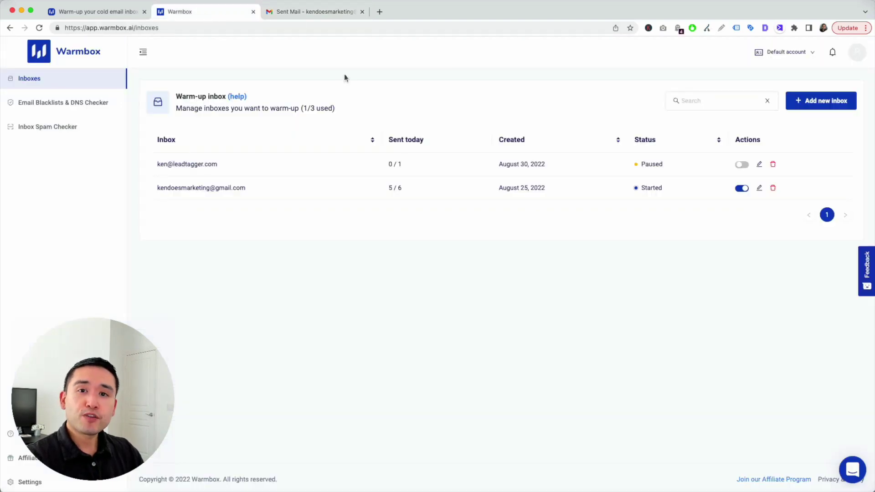